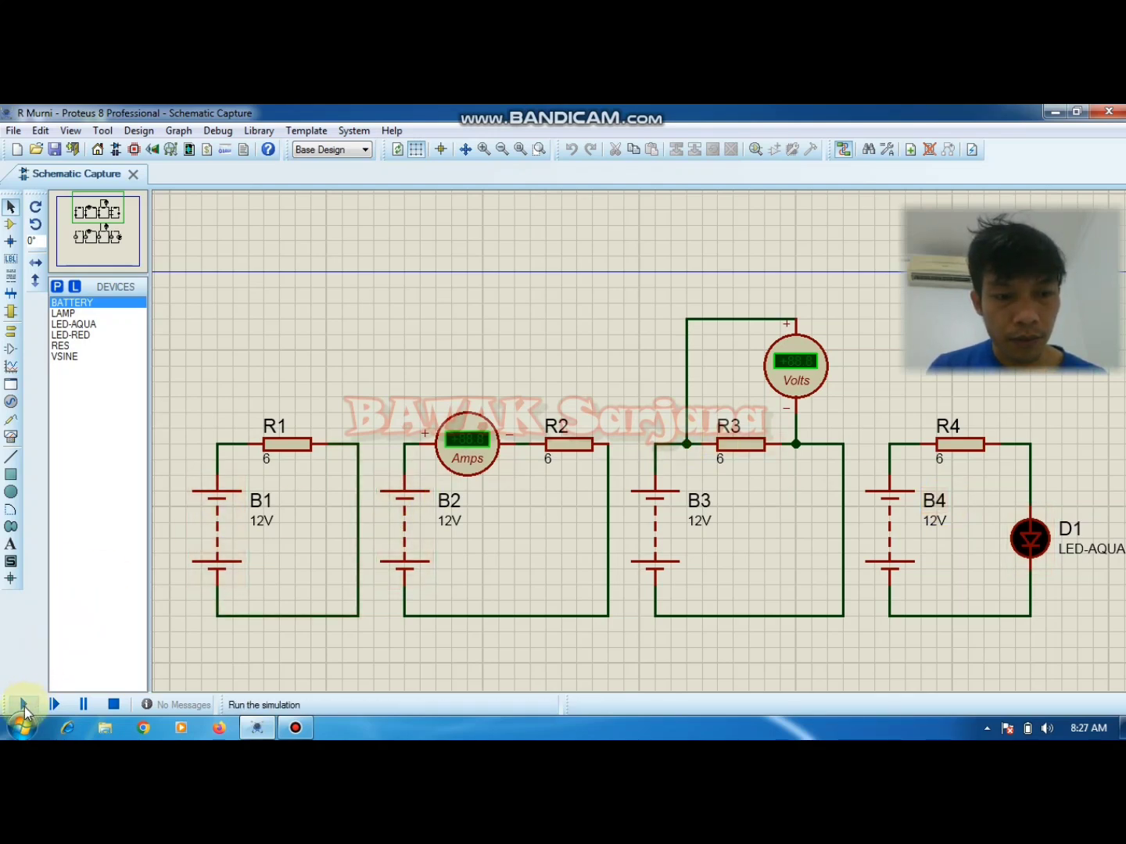
# Run the simulation to observe the DC ammeter, voltmeter and LED circuits, and stop it
pyautogui.click(23, 708)
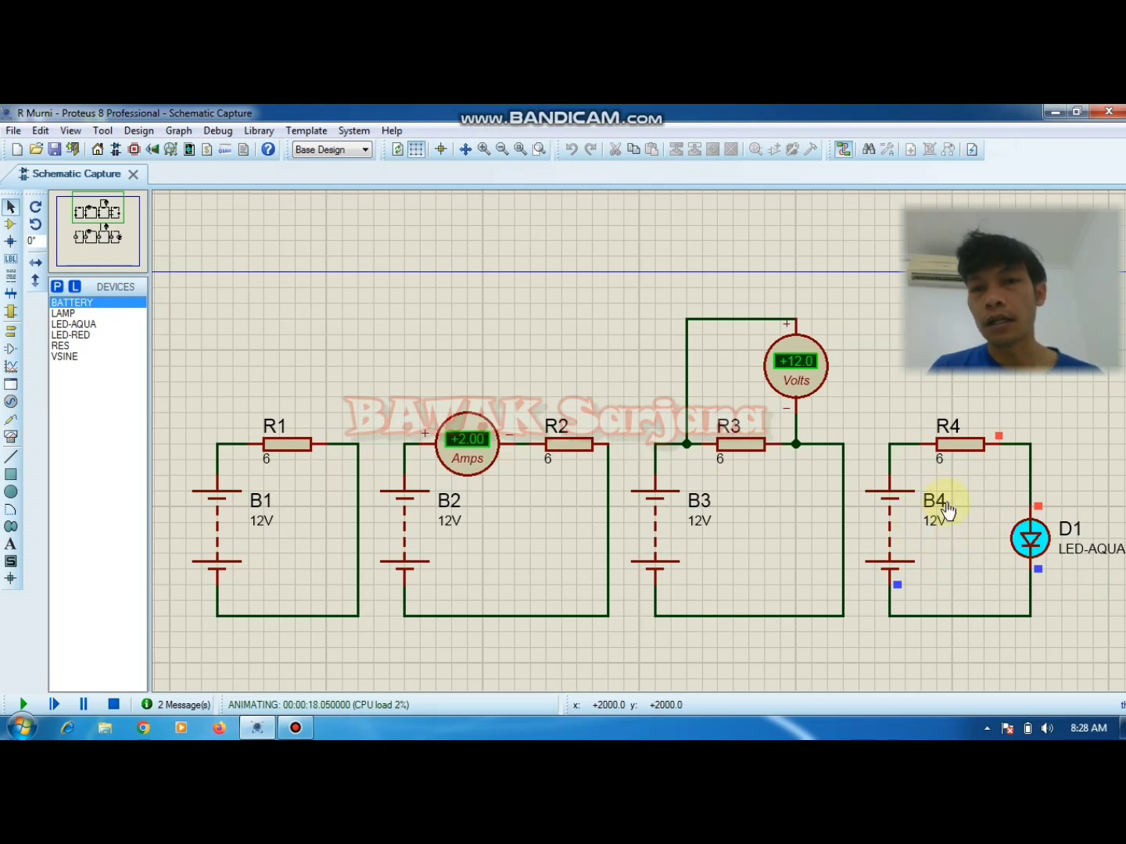
pyautogui.click(114, 704)
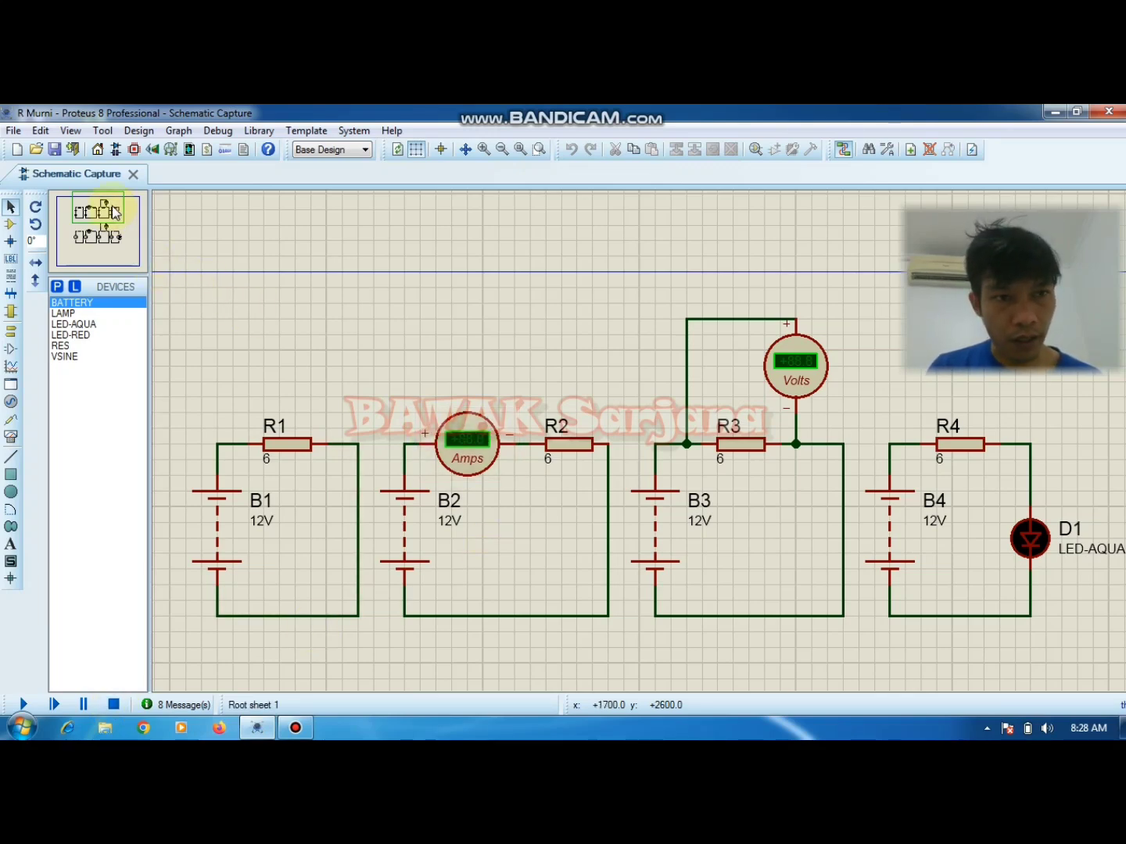
# Inspect the properties of AC source B6 in the lower row of circuits and close them without changes
pyautogui.moveTo(115, 213); pyautogui.dragTo(100, 231)
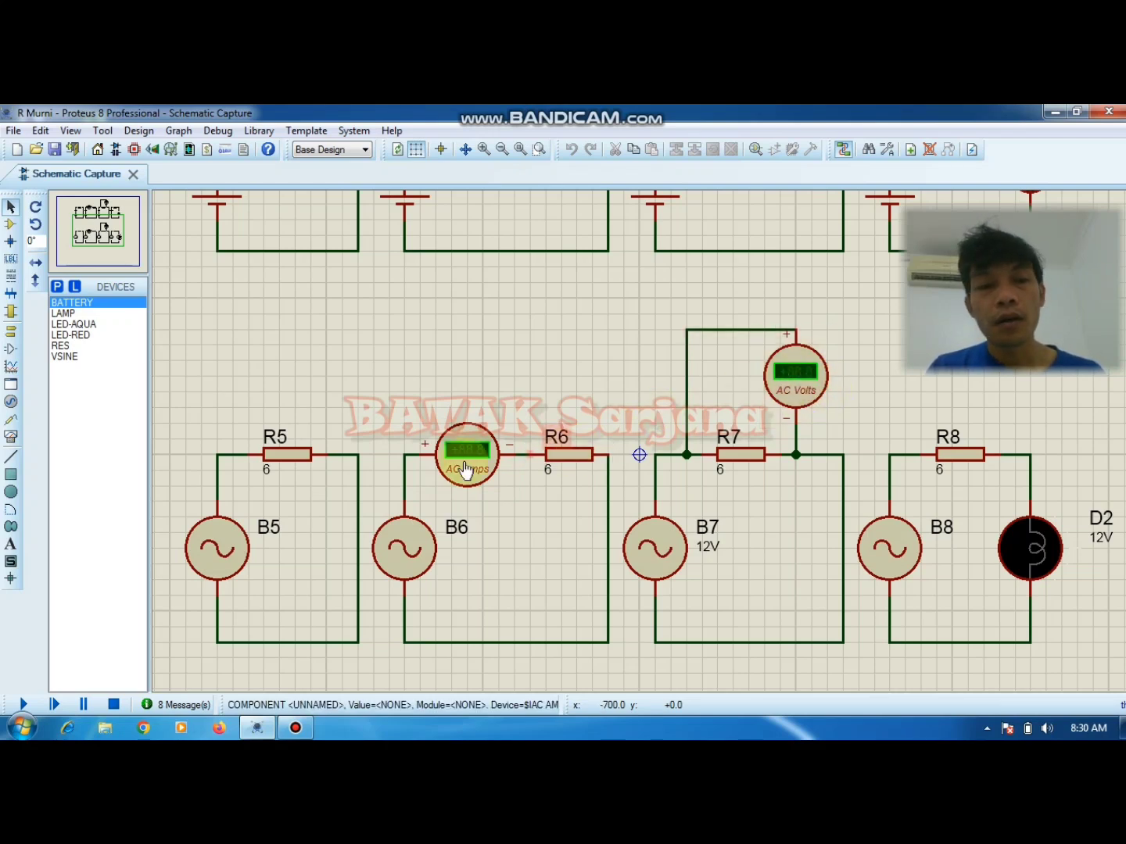
pyautogui.click(401, 558)
pyautogui.click(400, 558)
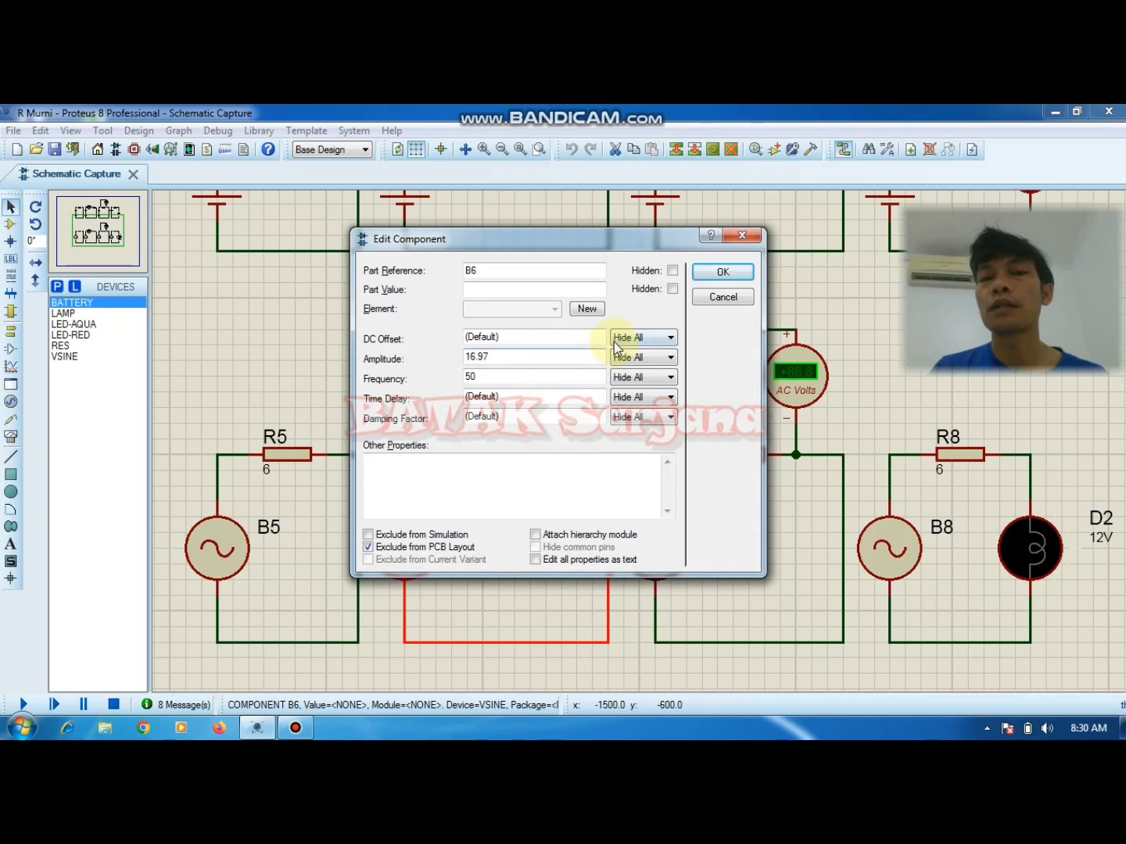
pyautogui.click(742, 235)
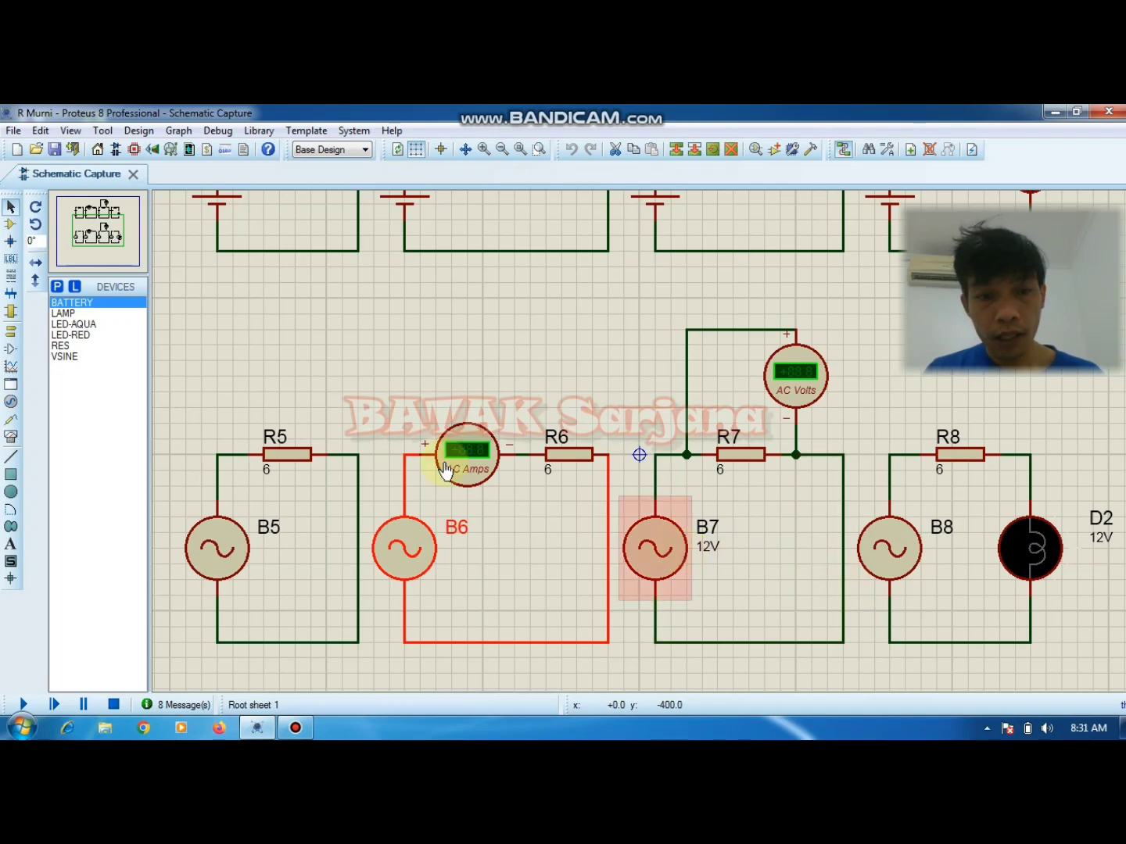
# Run and stop the simulation repeatedly to compare the meters and lights of the DC and AC circuits
pyautogui.click(24, 705)
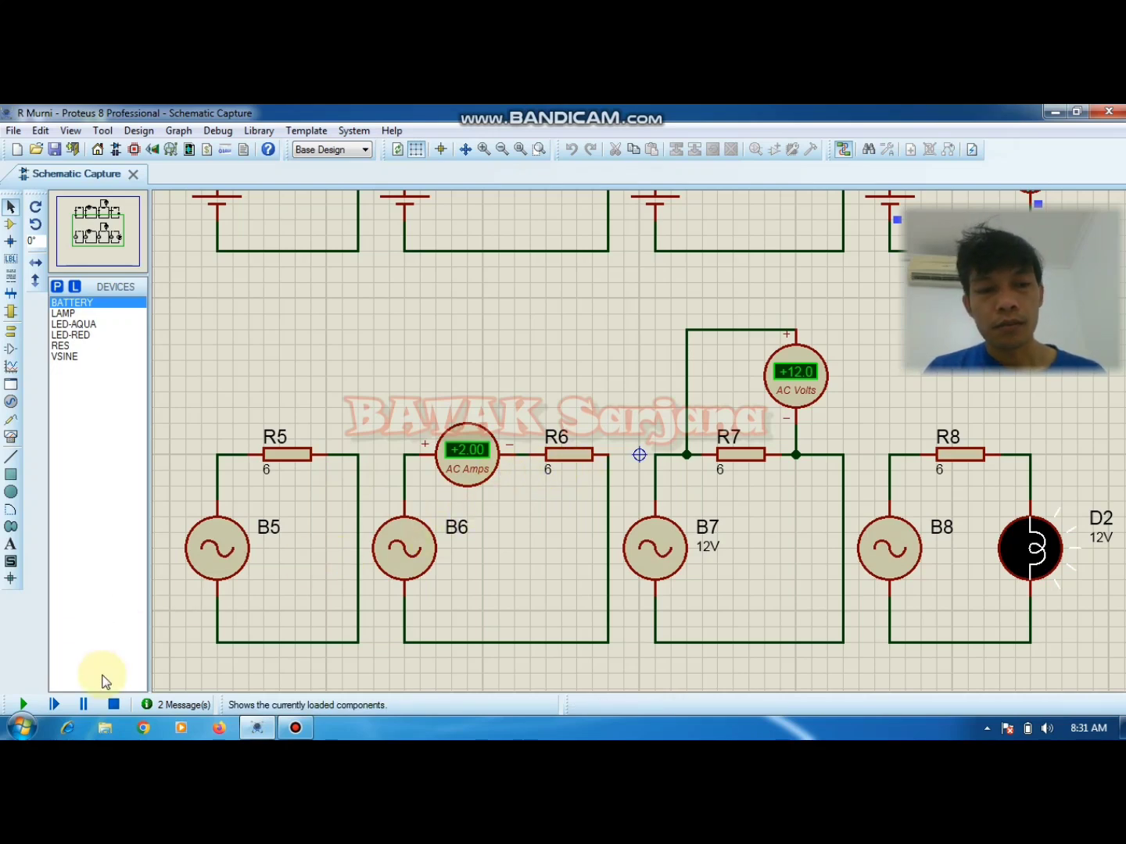
pyautogui.click(113, 705)
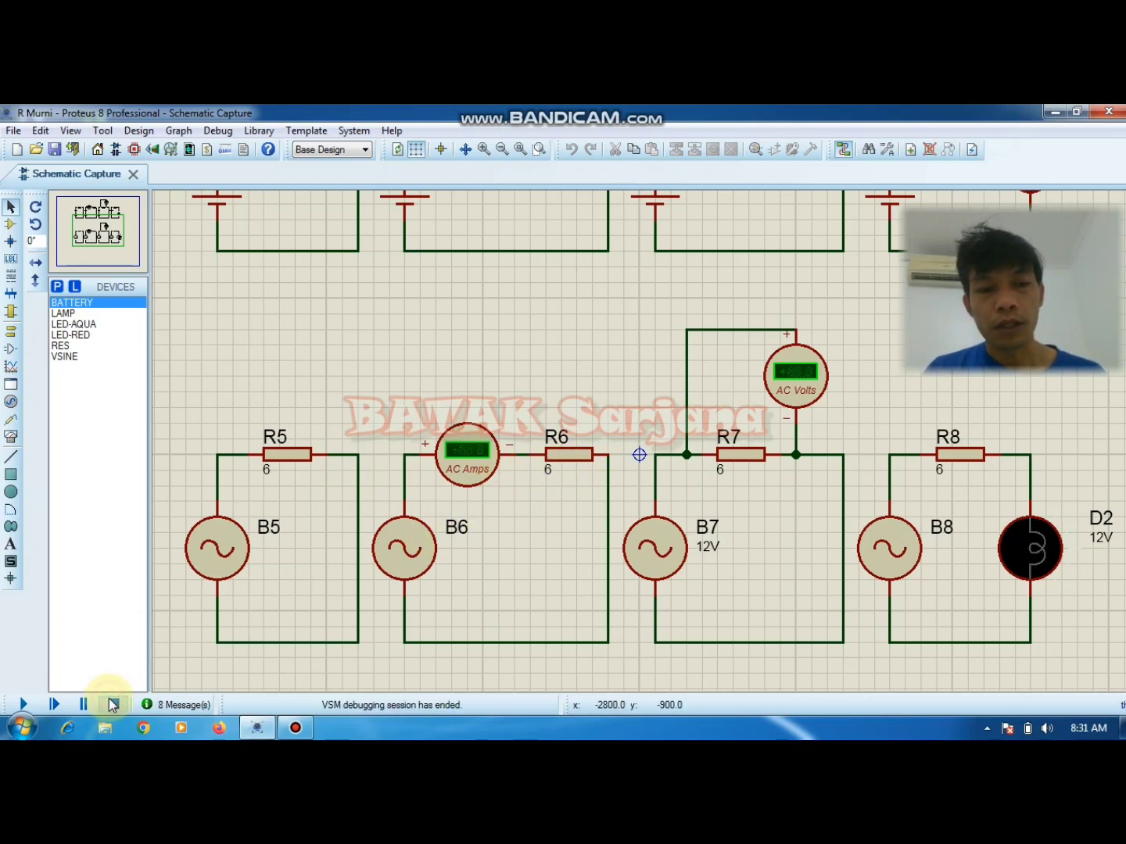
pyautogui.click(29, 704)
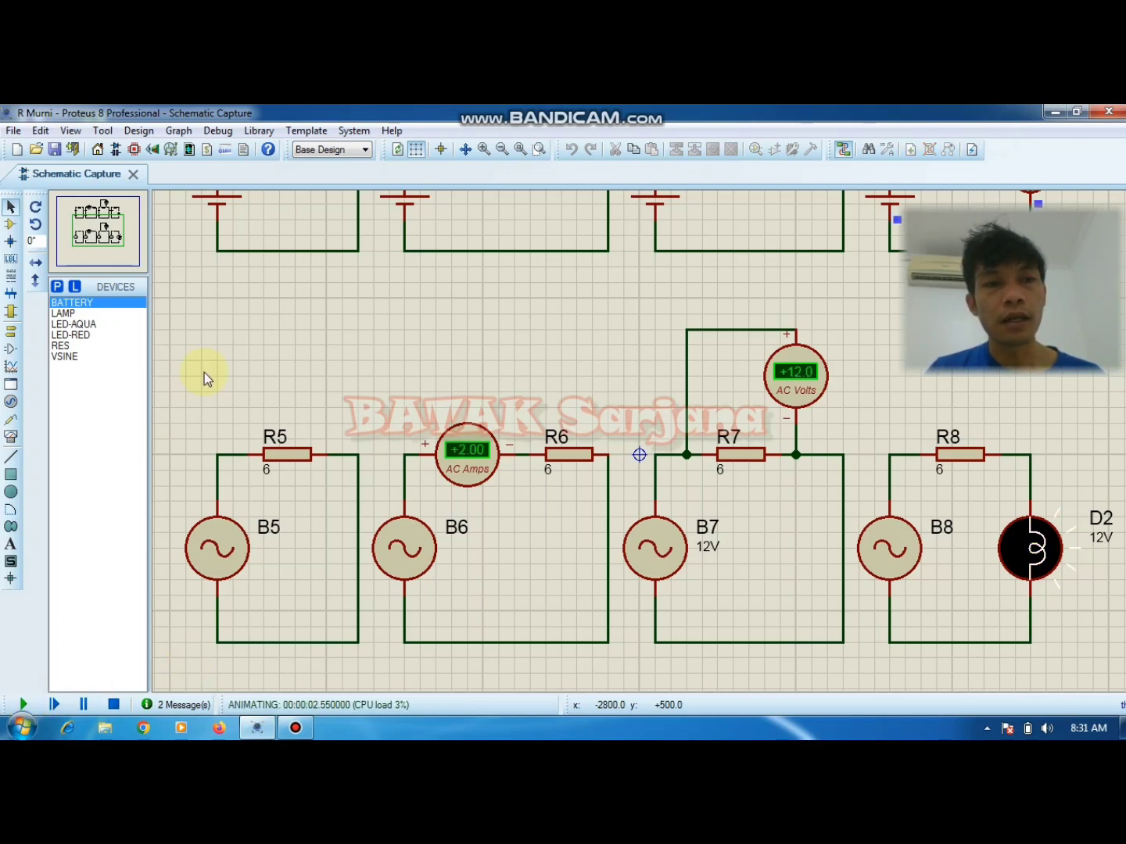
pyautogui.moveTo(99, 234)
pyautogui.mouseDown()
pyautogui.moveTo(105, 193)
pyautogui.moveTo(104, 215)
pyautogui.mouseUp()
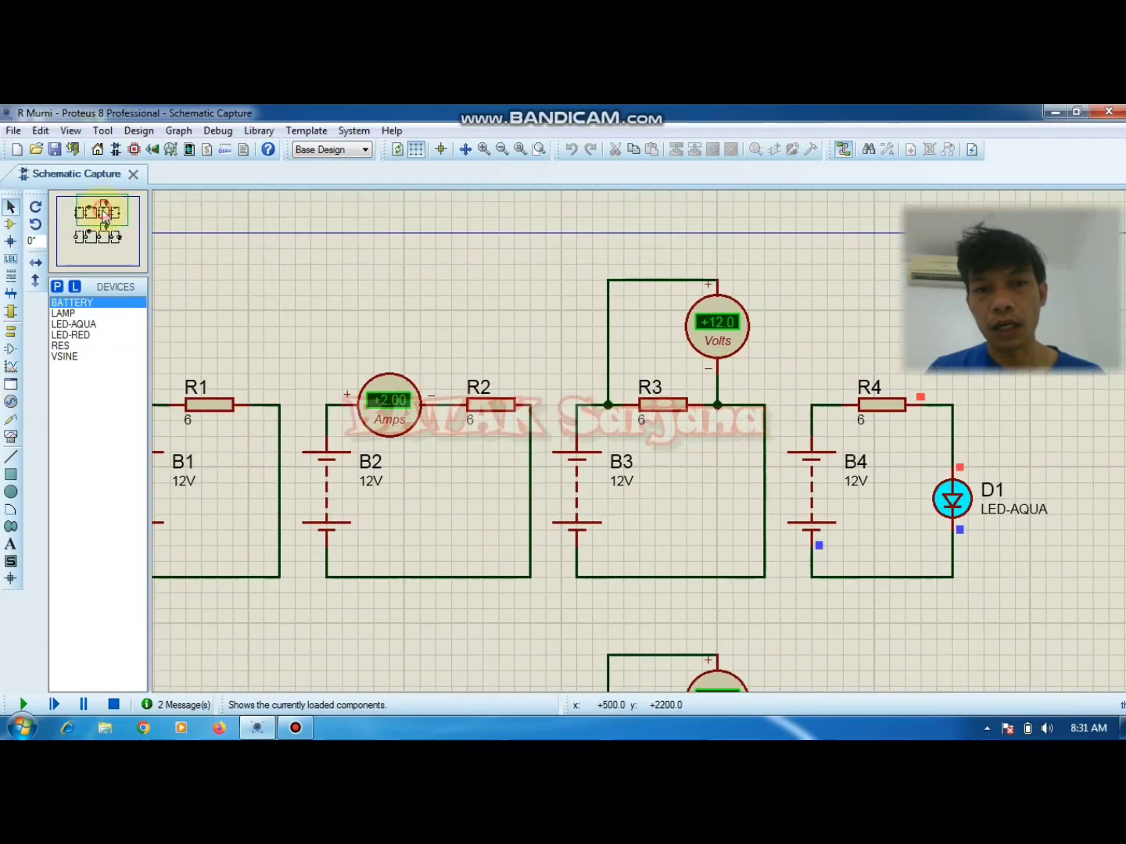
pyautogui.click(113, 705)
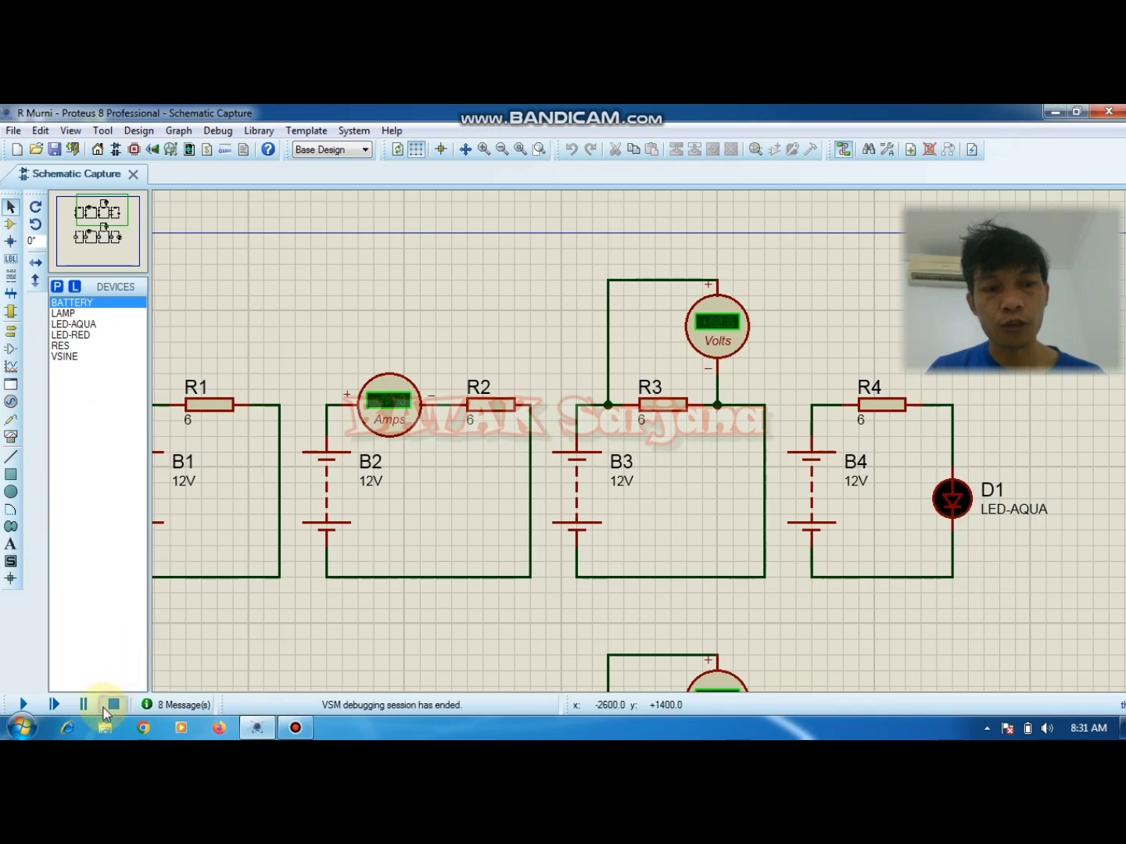
pyautogui.click(26, 706)
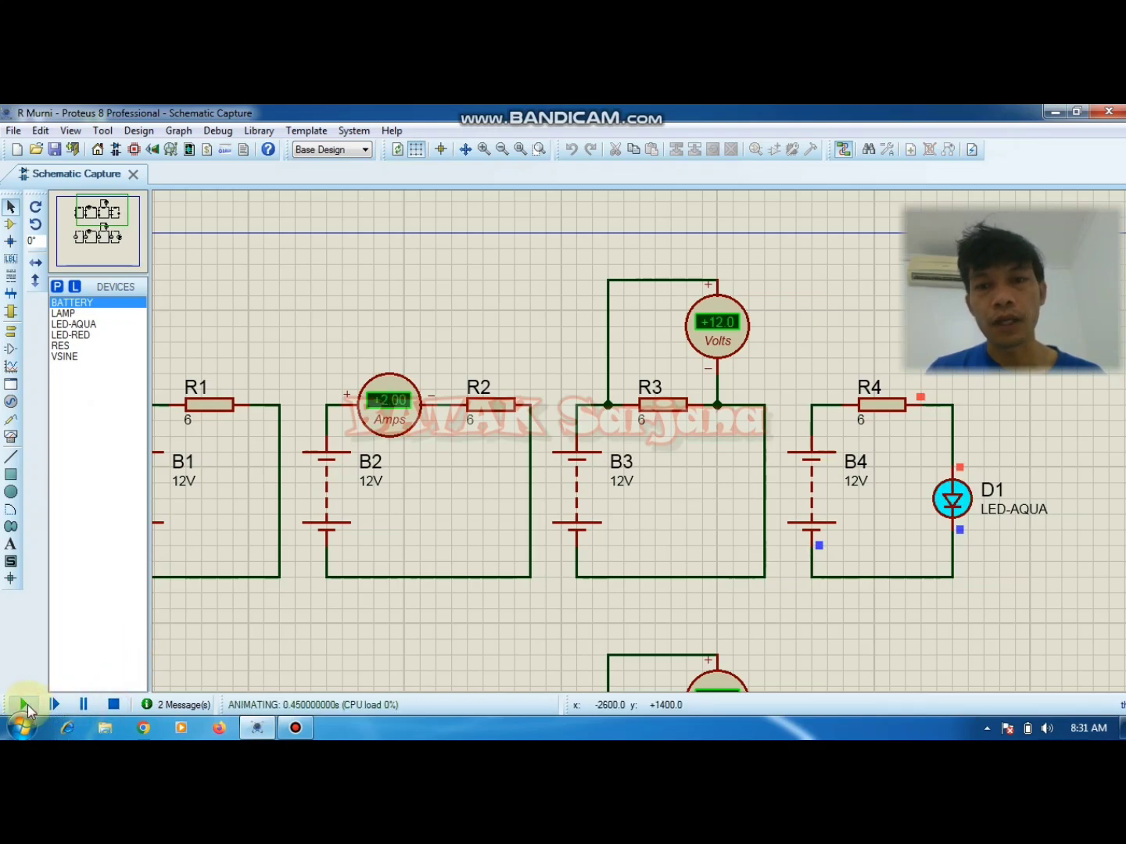
pyautogui.click(97, 224)
pyautogui.moveTo(97, 224); pyautogui.dragTo(100, 229)
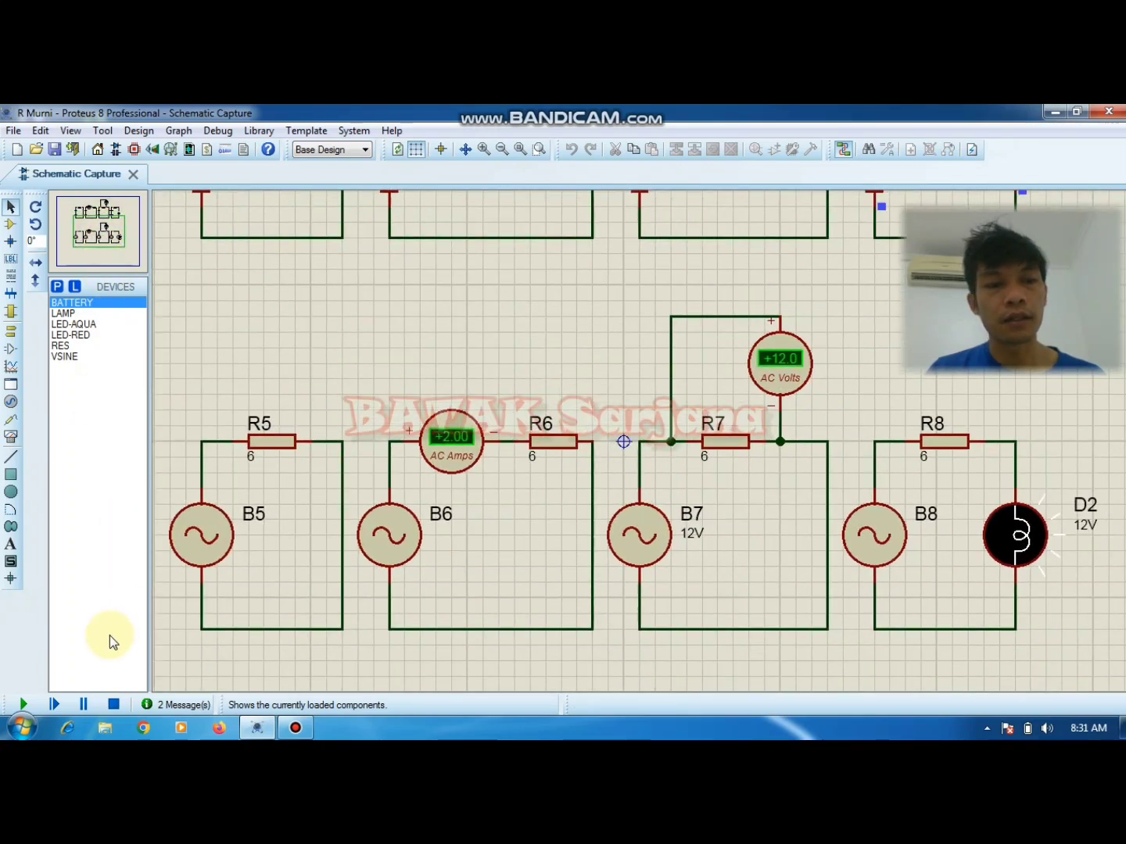
pyautogui.click(116, 703)
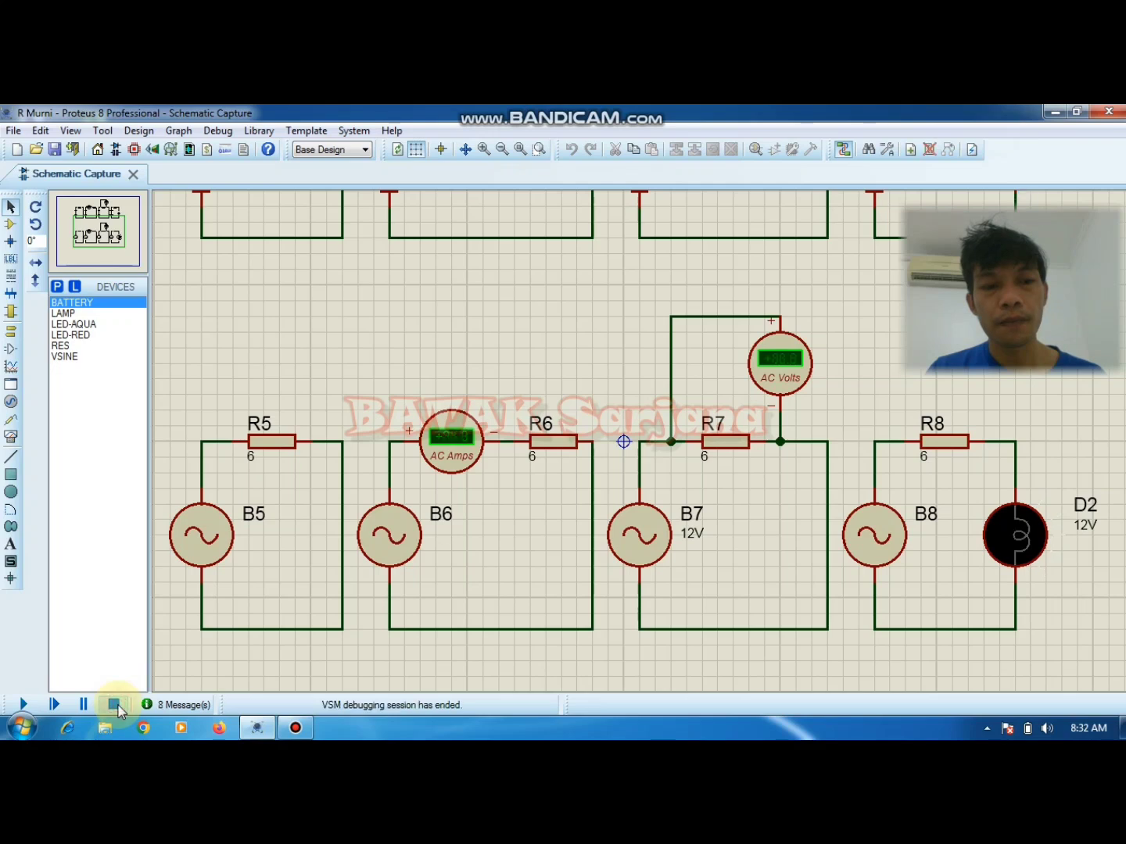
pyautogui.click(22, 706)
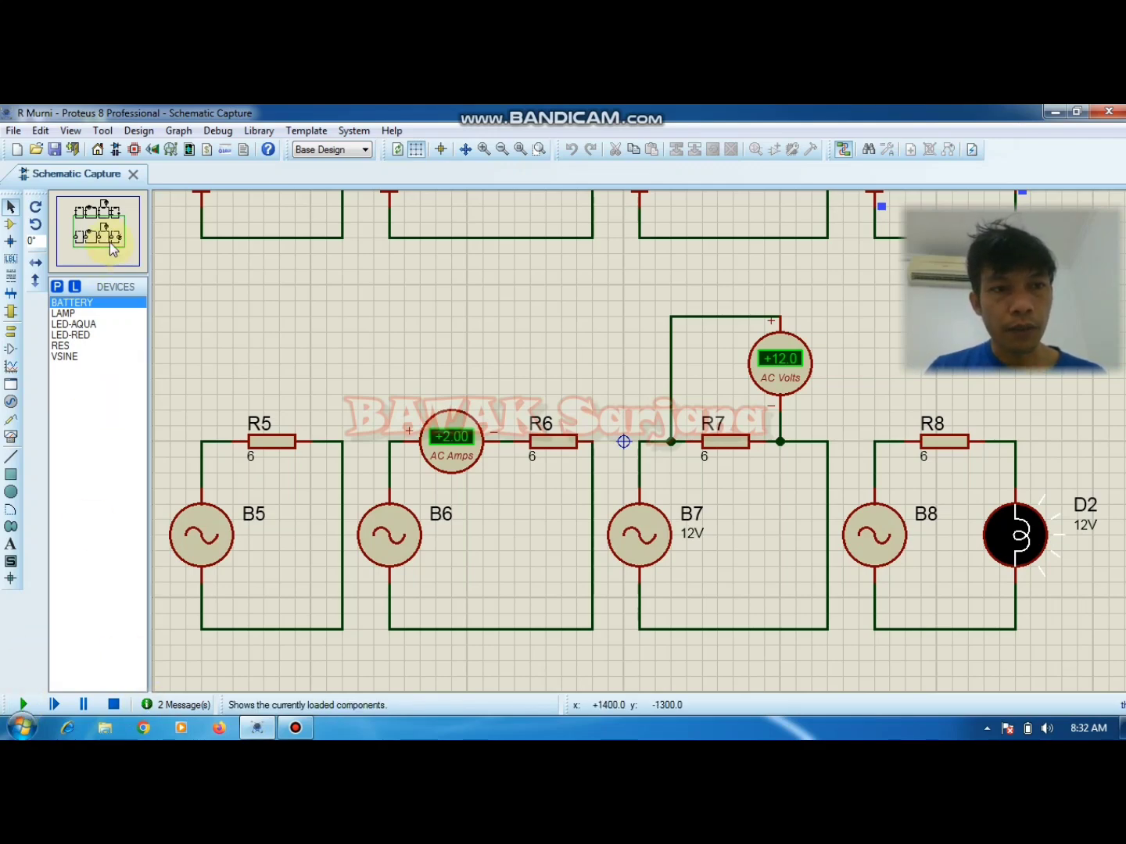
pyautogui.moveTo(112, 249); pyautogui.dragTo(110, 211)
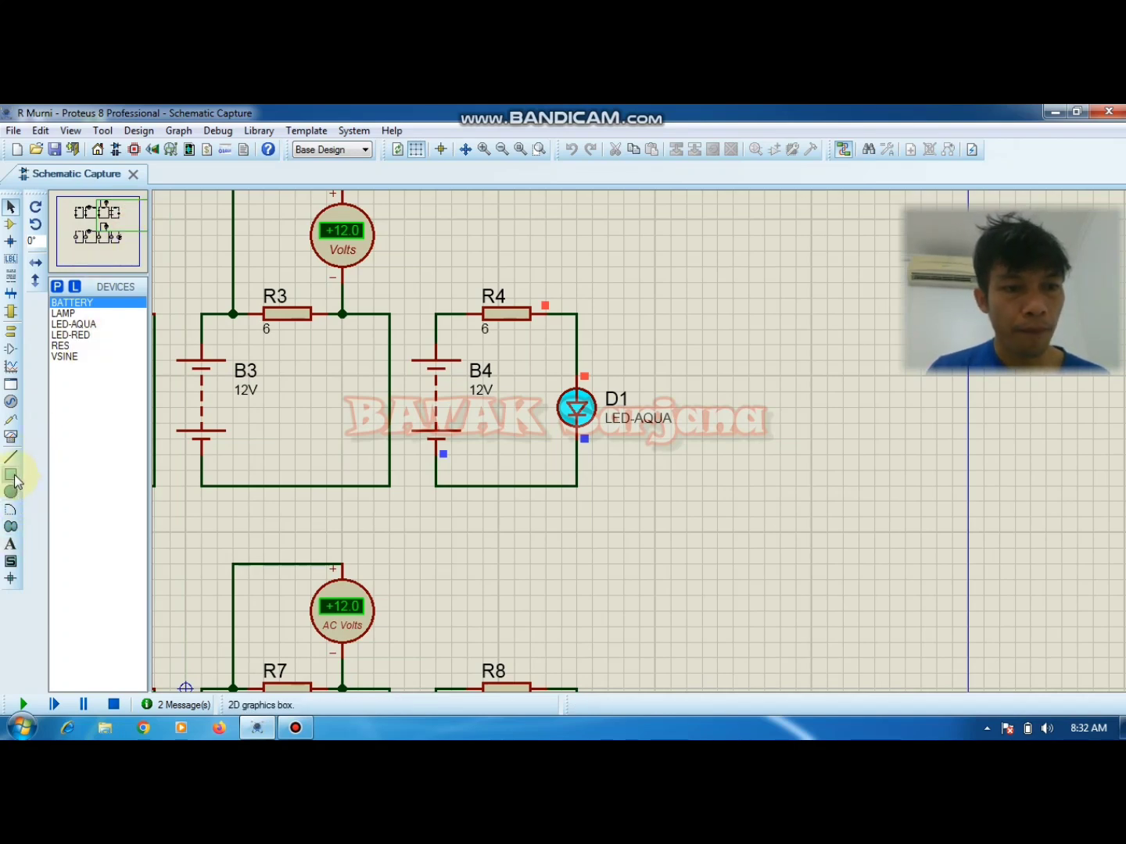
# With the simulation stopped, place an oscilloscope beside the D1 LED circuit and wire channel A to the wire junction below D1
pyautogui.click(10, 438)
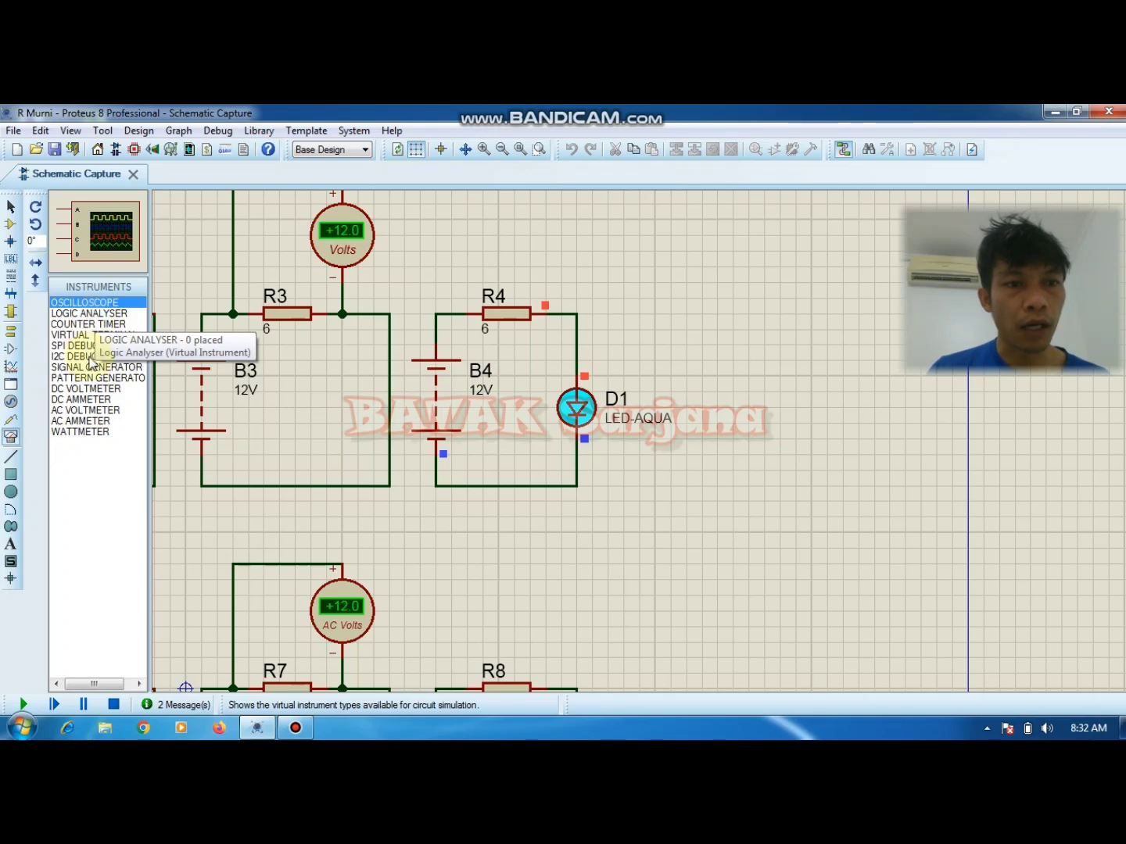
pyautogui.moveTo(1092, 213)
pyautogui.mouseDown()
pyautogui.moveTo(1072, 259)
pyautogui.moveTo(1091, 190)
pyautogui.moveTo(1094, 209)
pyautogui.mouseUp()
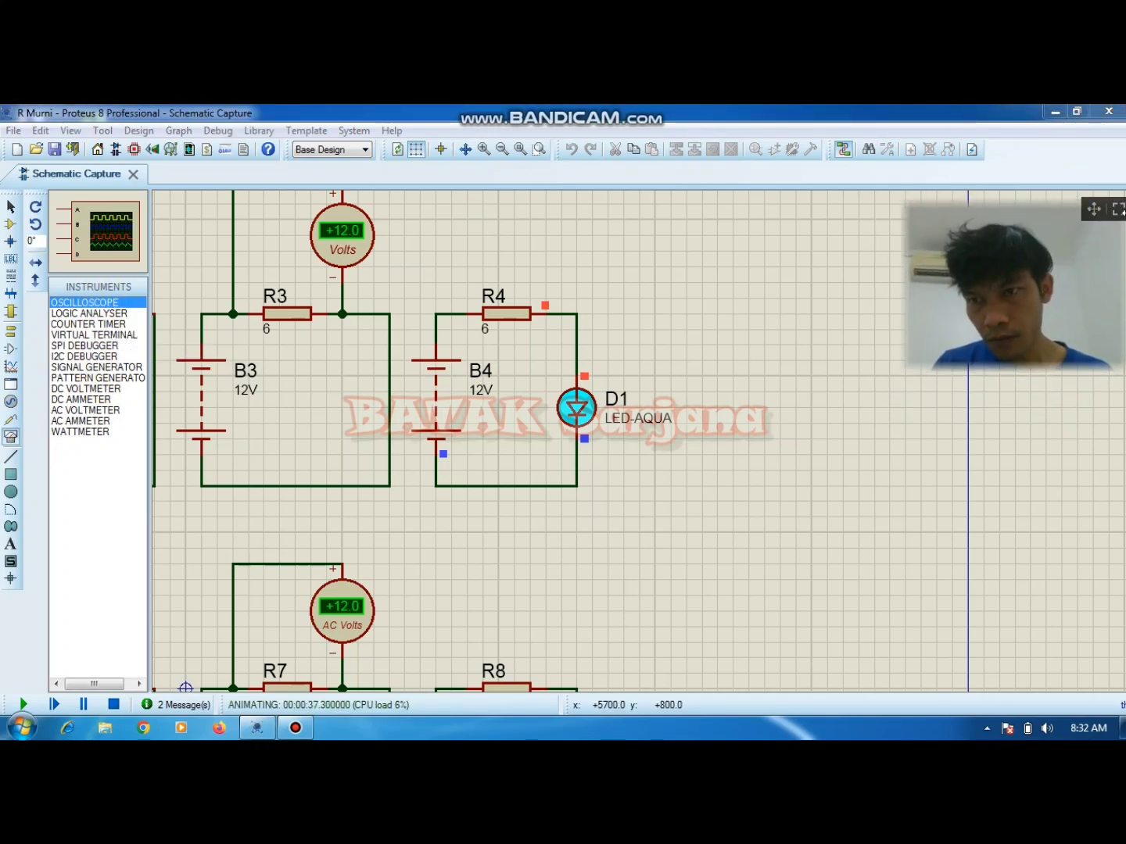
pyautogui.click(1061, 402)
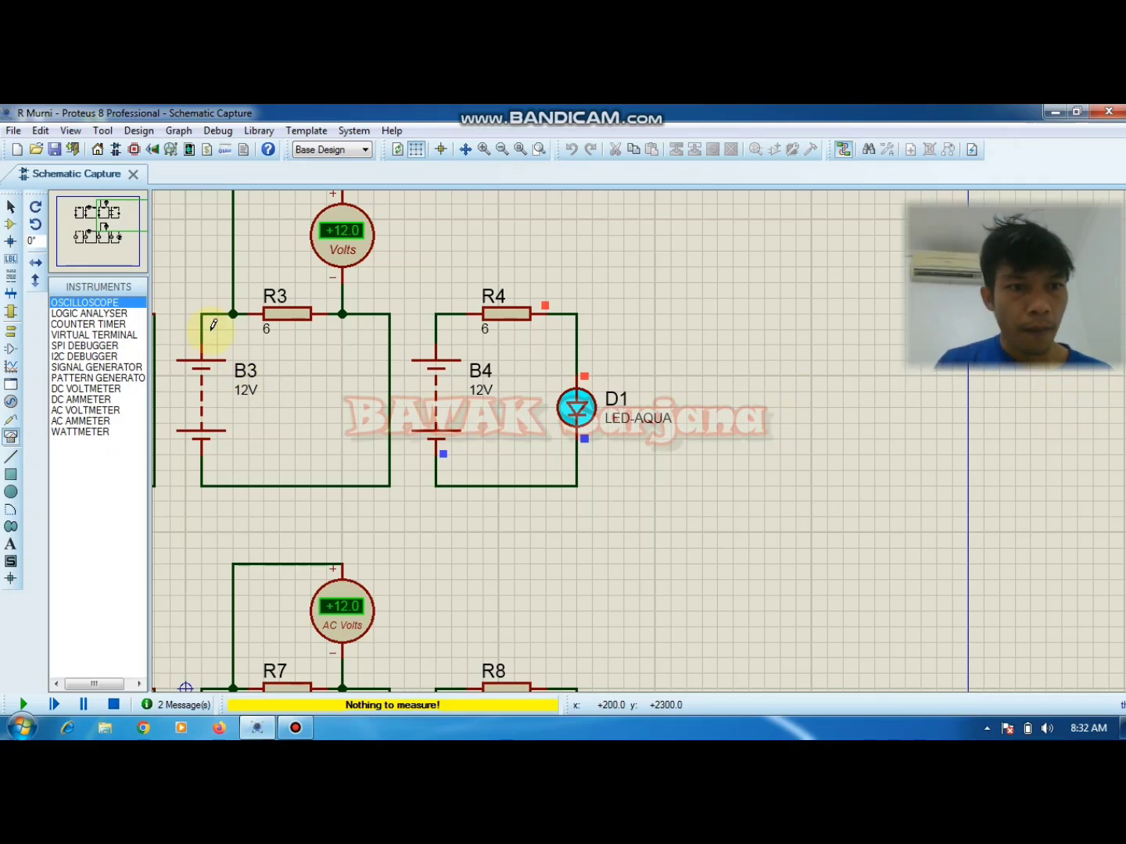
pyautogui.click(768, 560)
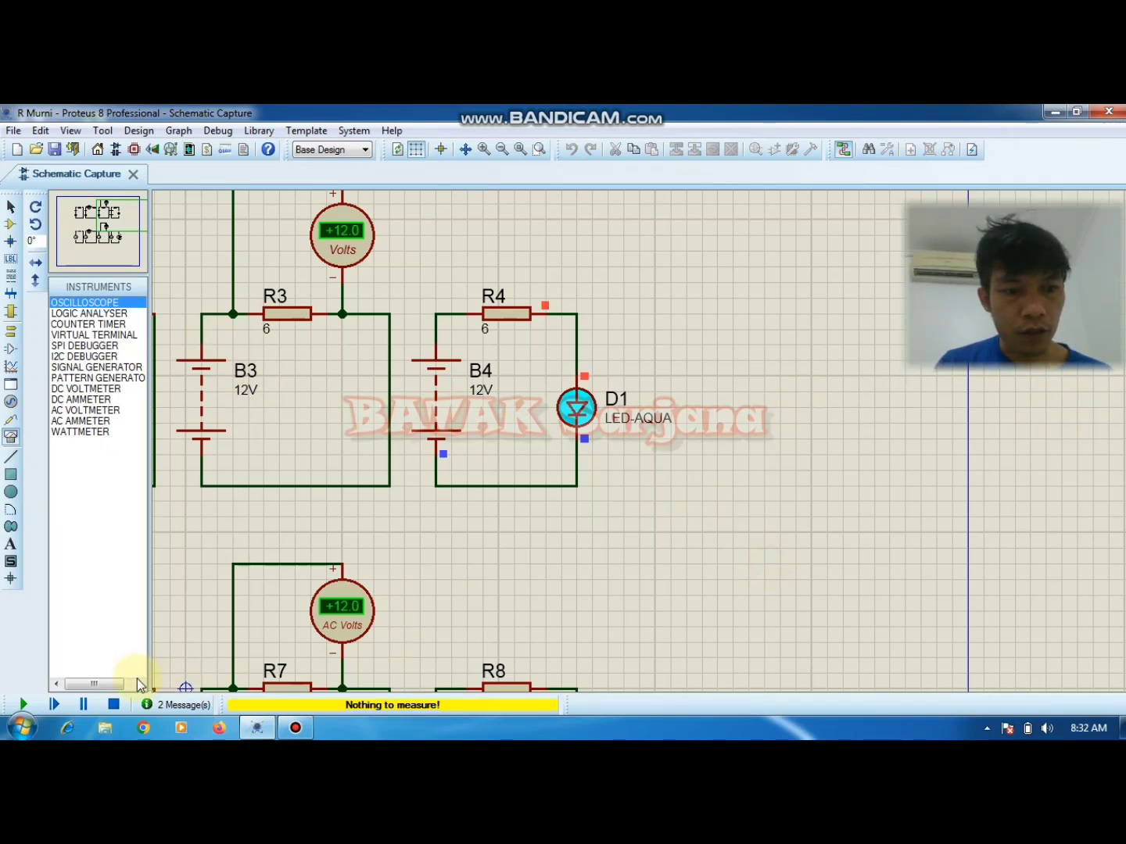
pyautogui.click(113, 704)
pyautogui.click(714, 530)
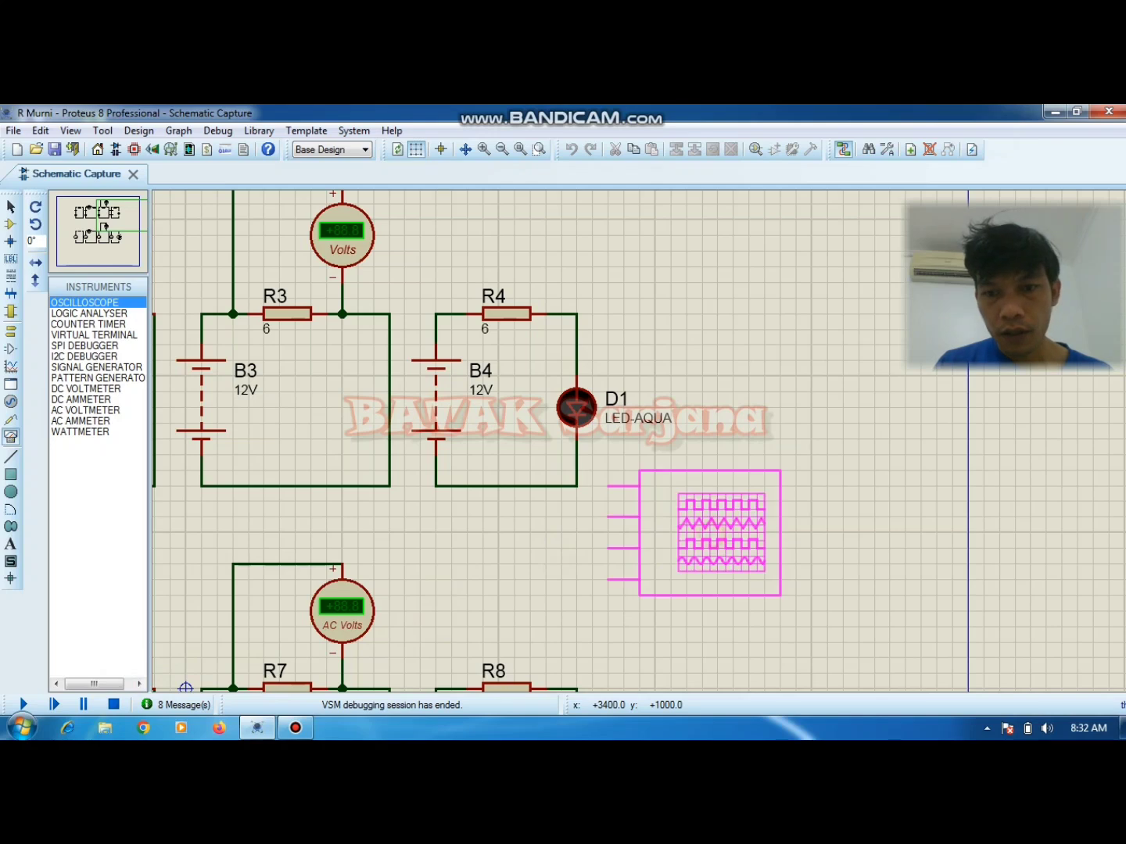
pyautogui.click(804, 533)
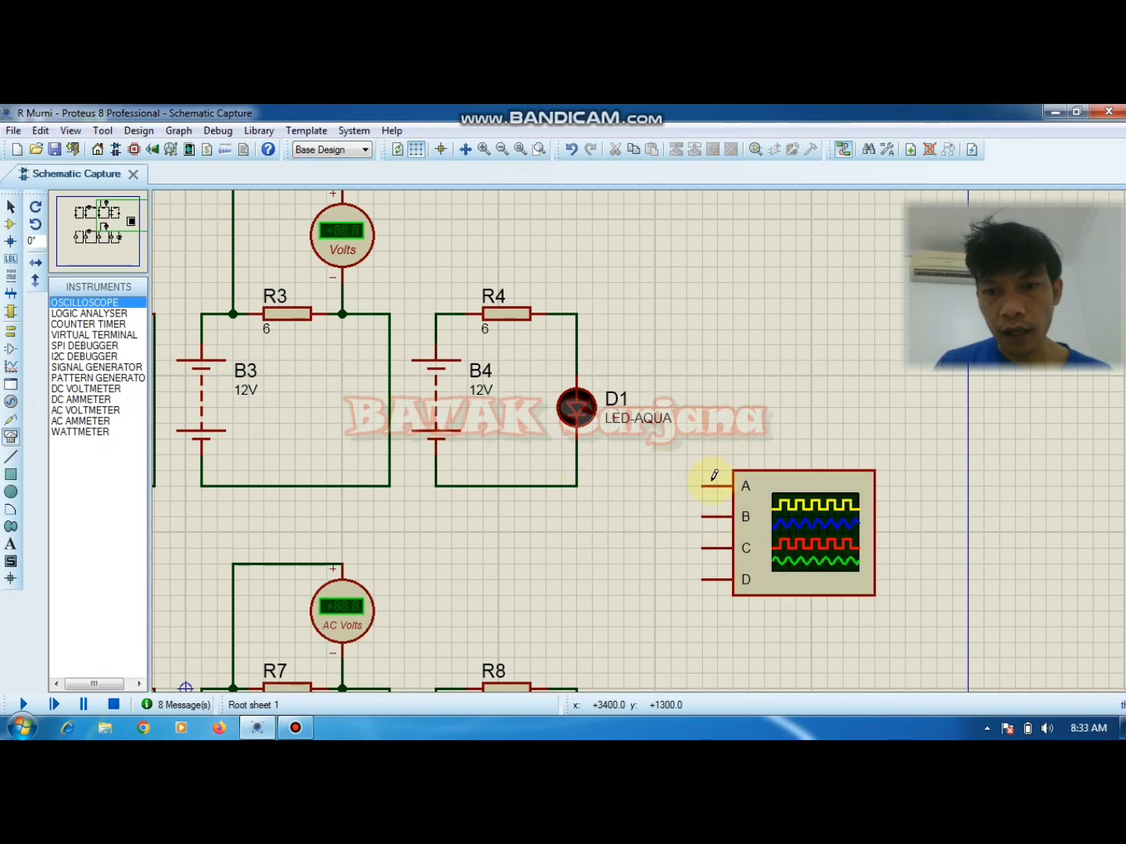
pyautogui.click(666, 477)
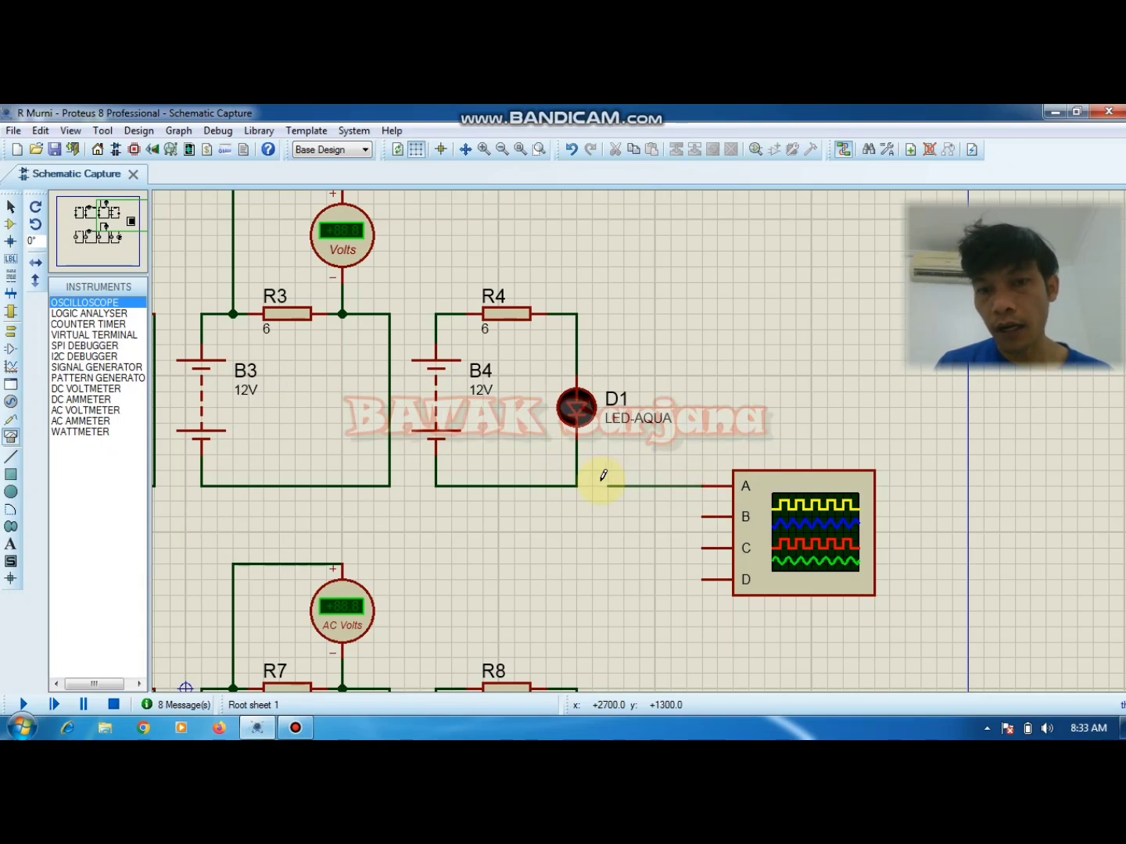
pyautogui.click(579, 484)
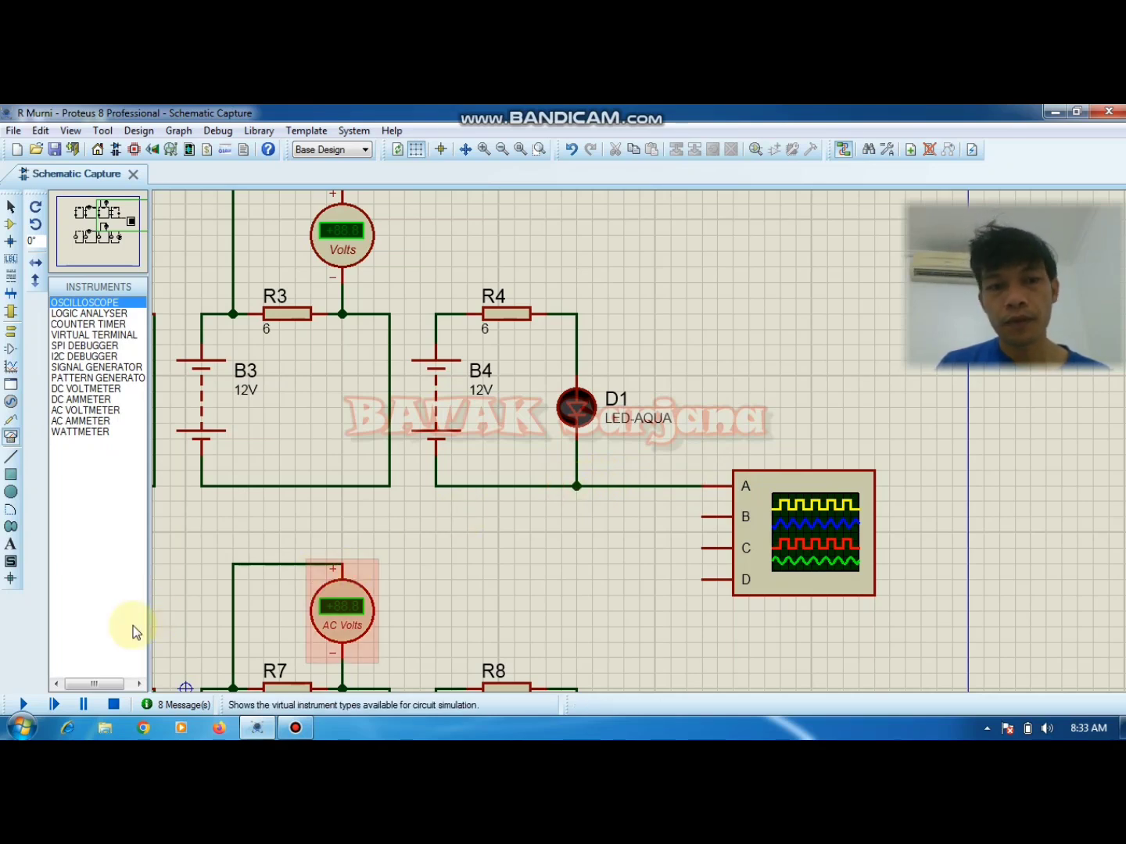
# Run the simulation, set the oscilloscope's horizontal timebase to 0.34m while examining the DC trace, and stop it
pyautogui.click(23, 704)
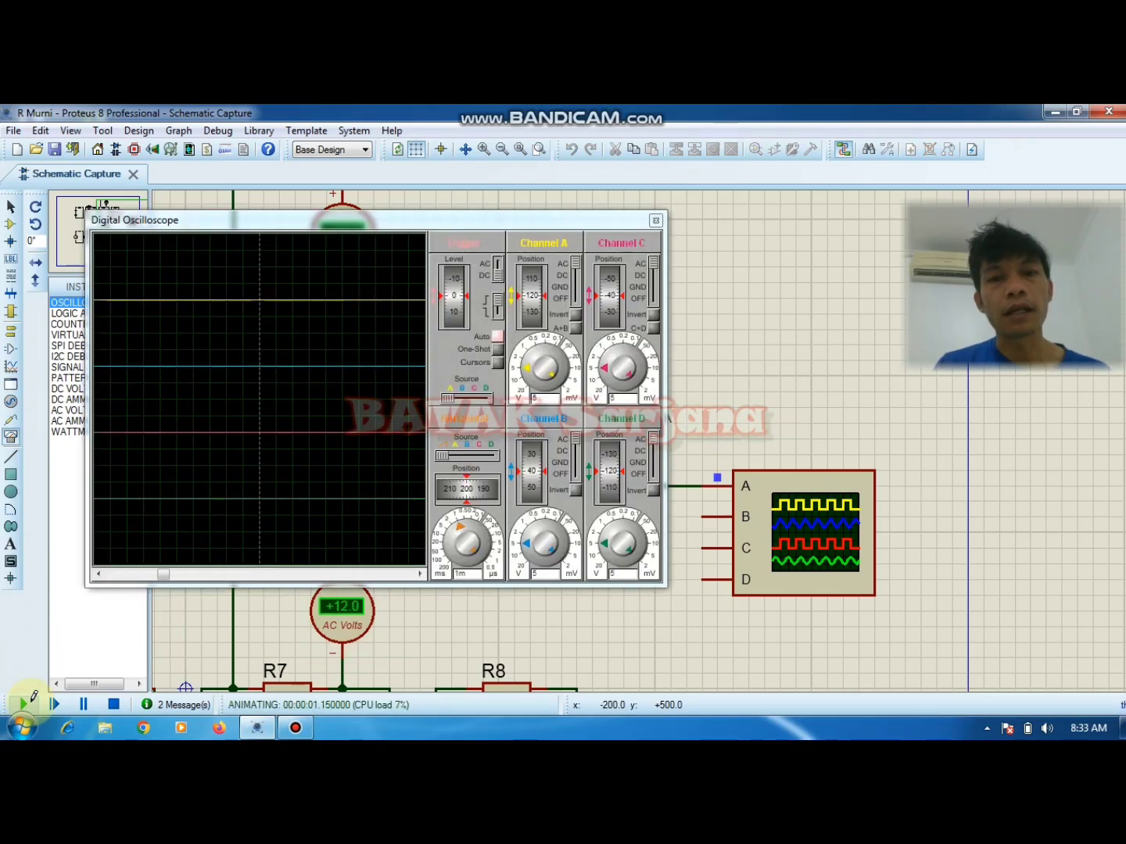
pyautogui.moveTo(459, 534); pyautogui.dragTo(442, 582)
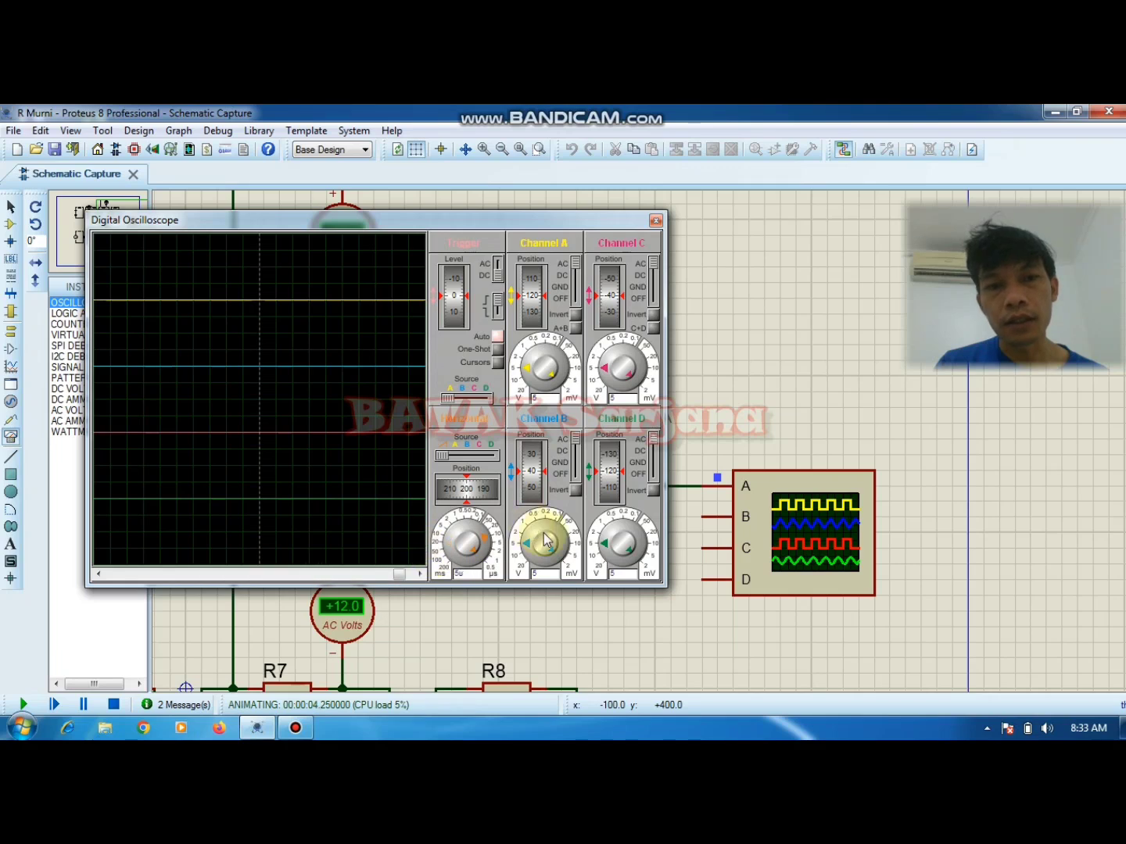
pyautogui.click(479, 542)
pyautogui.click(480, 544)
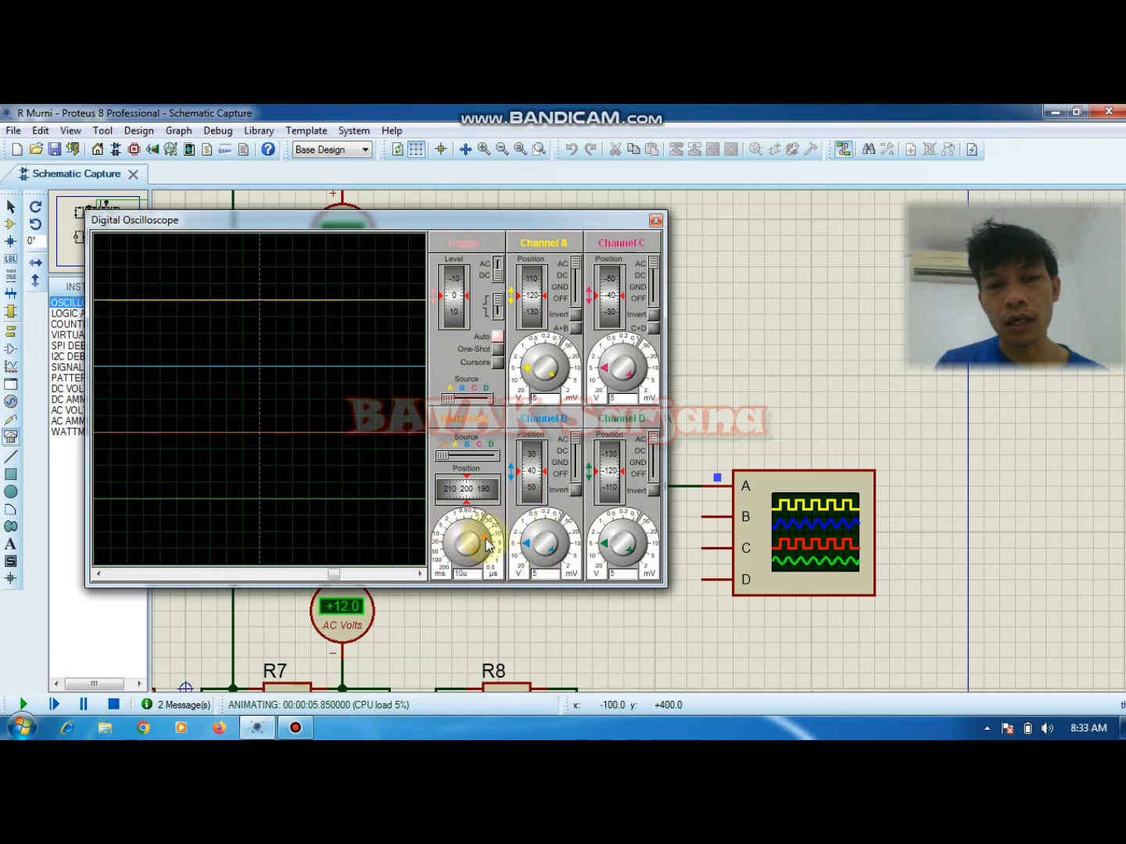
pyautogui.click(489, 547)
pyautogui.moveTo(491, 547); pyautogui.dragTo(467, 534)
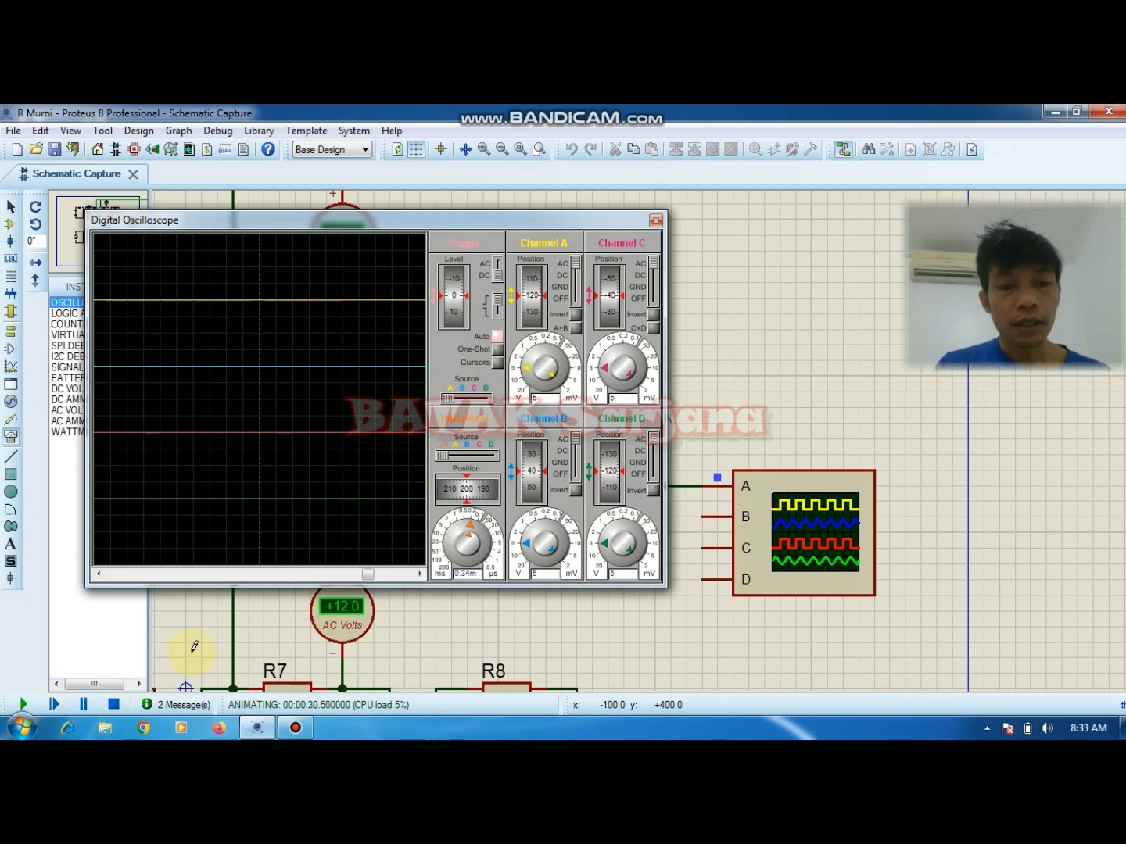
pyautogui.click(113, 704)
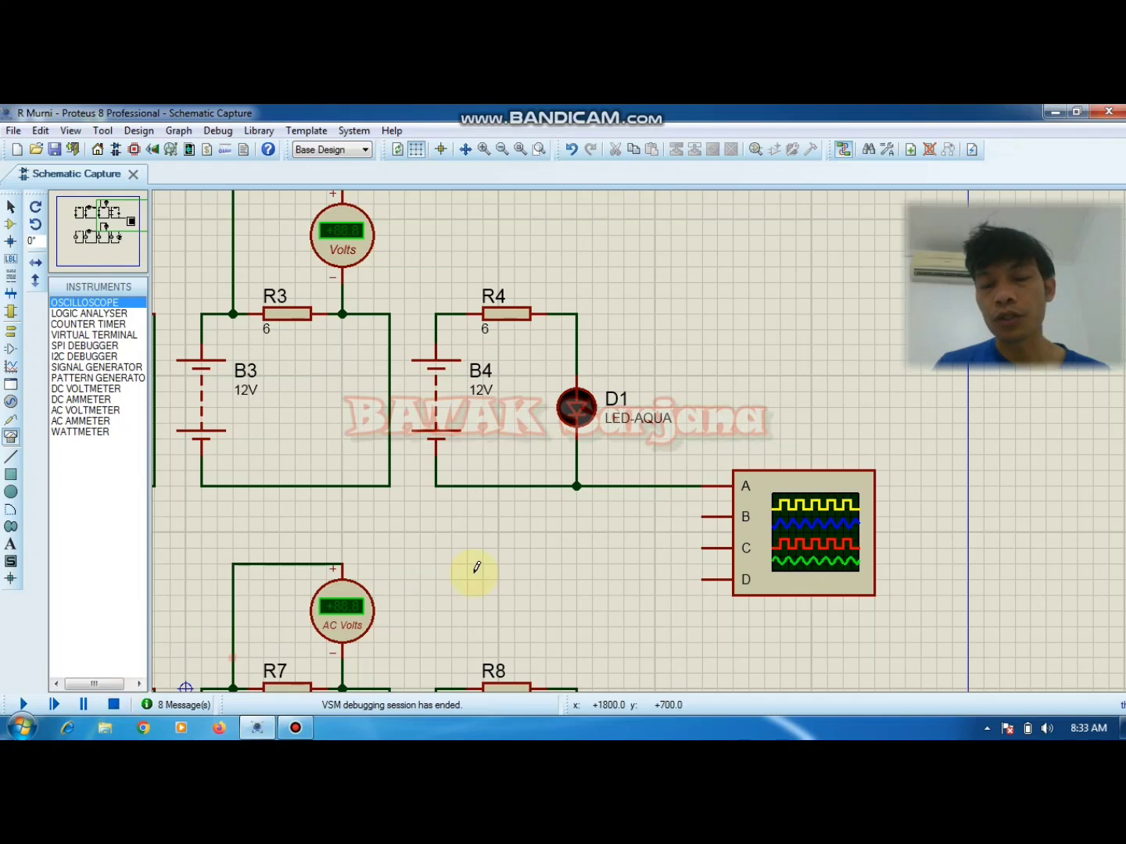
# Delete the channel A wire and the oscilloscope beside the D1 LED circuit
pyautogui.rightClick(653, 481)
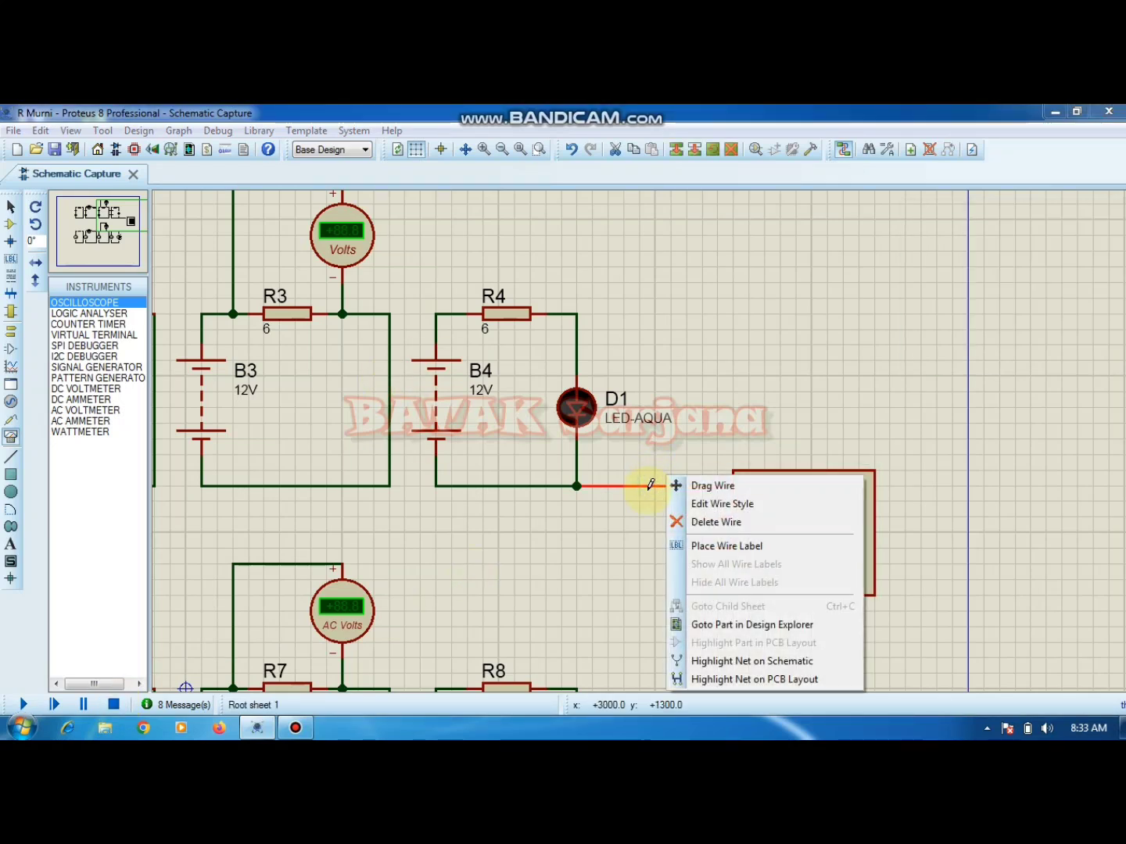
pyautogui.click(698, 523)
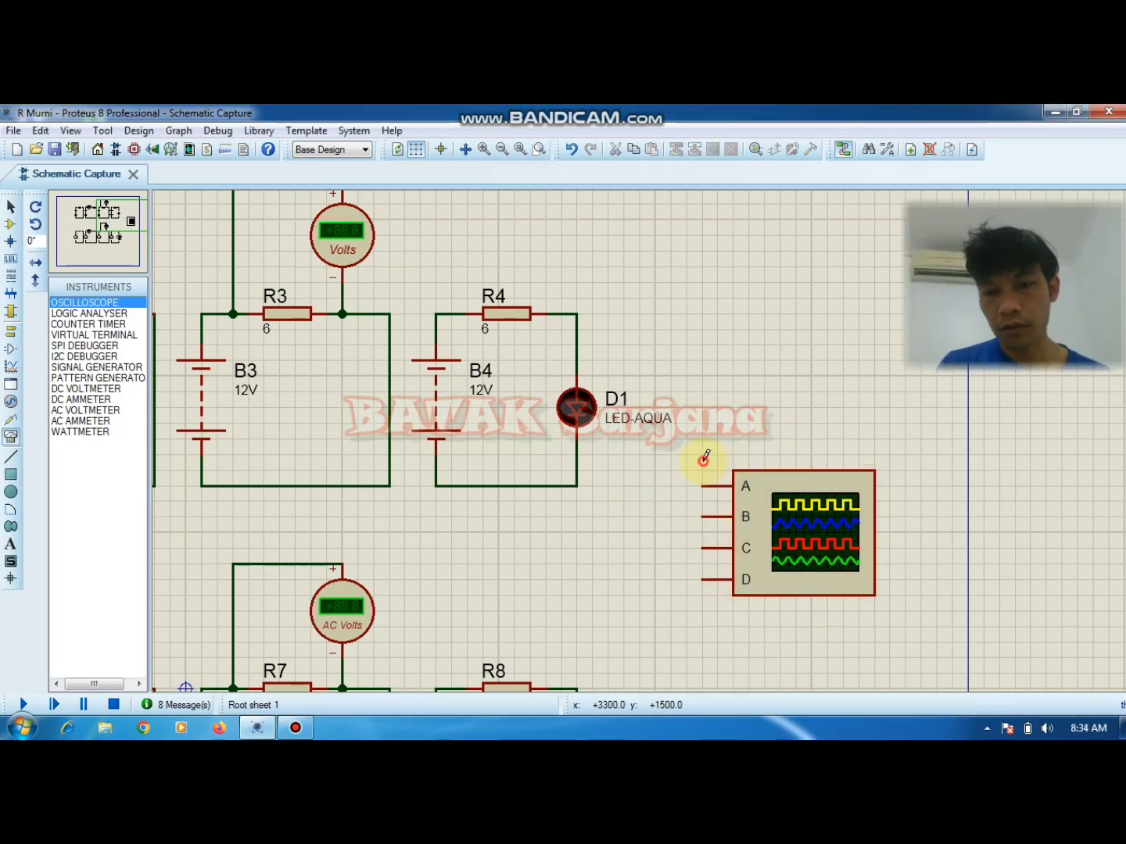
pyautogui.moveTo(706, 457); pyautogui.dragTo(611, 395)
pyautogui.moveTo(683, 473); pyautogui.dragTo(778, 519)
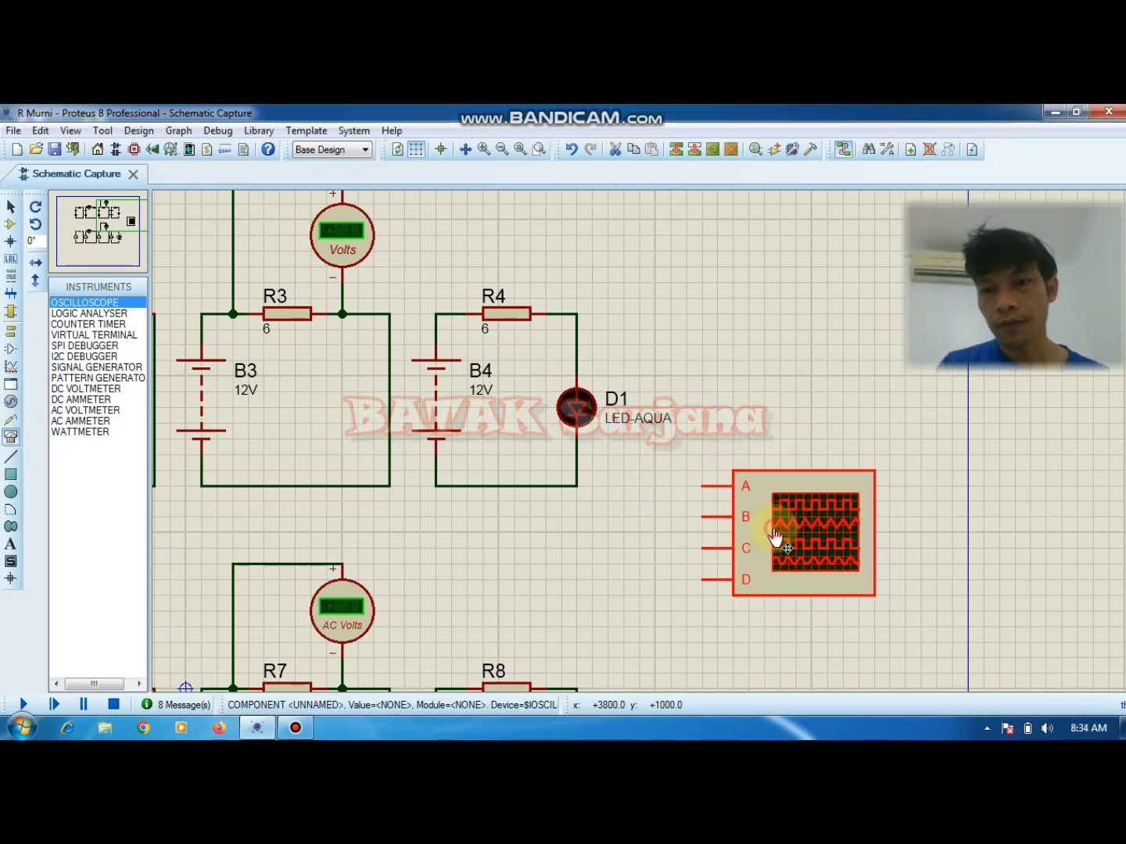
pyautogui.press('Delete')
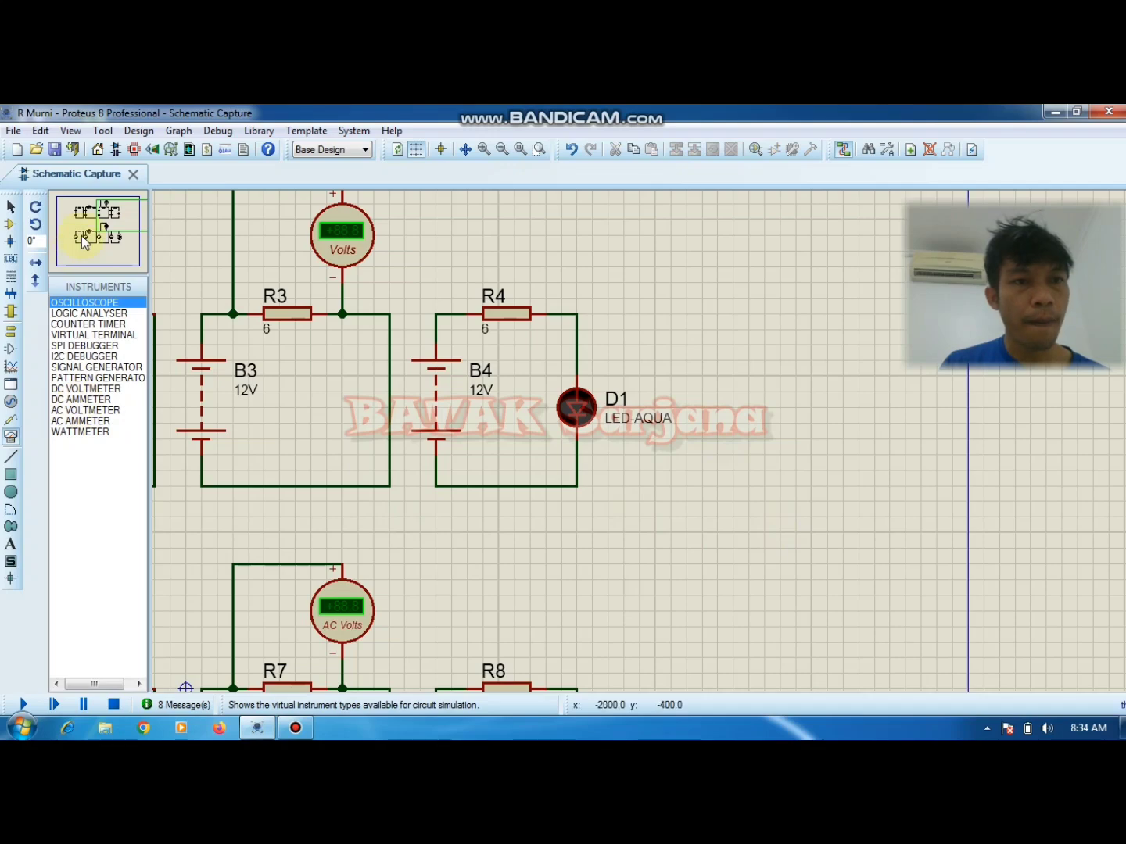
# Place an oscilloscope to the lower right of the AC lamp circuit with B8, R8 and D2
pyautogui.moveTo(119, 231)
pyautogui.mouseDown()
pyautogui.moveTo(98, 231)
pyautogui.moveTo(120, 235)
pyautogui.mouseUp()
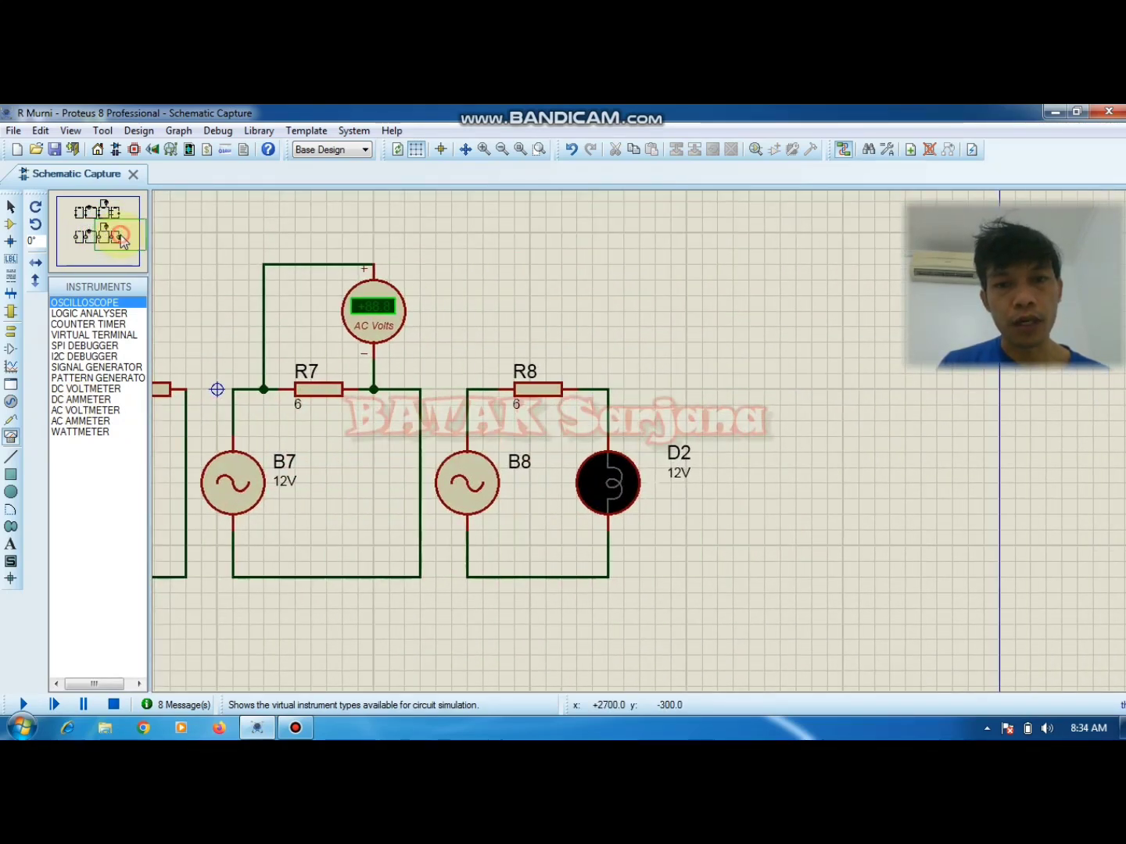
pyautogui.click(809, 475)
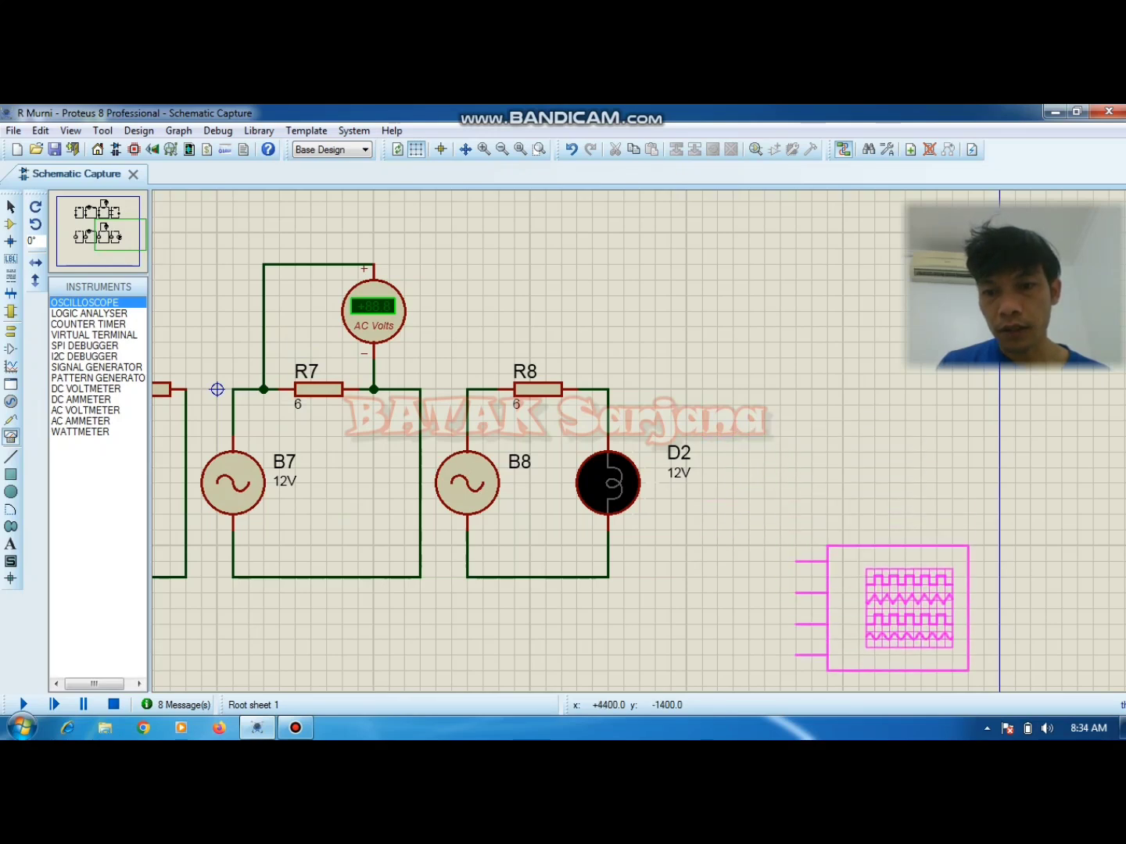
pyautogui.click(907, 605)
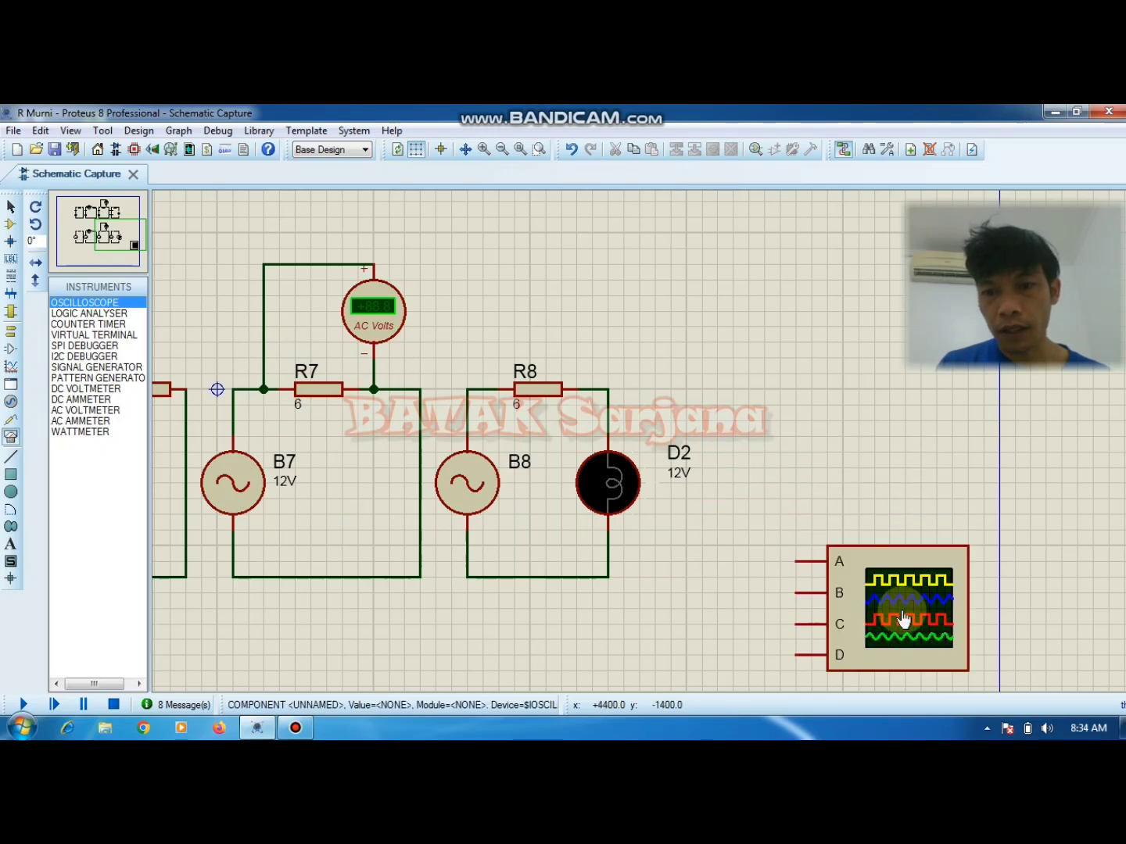
# Wire oscilloscope channel A to the wire junction below lamp D2 and run the simulation
pyautogui.click(797, 560)
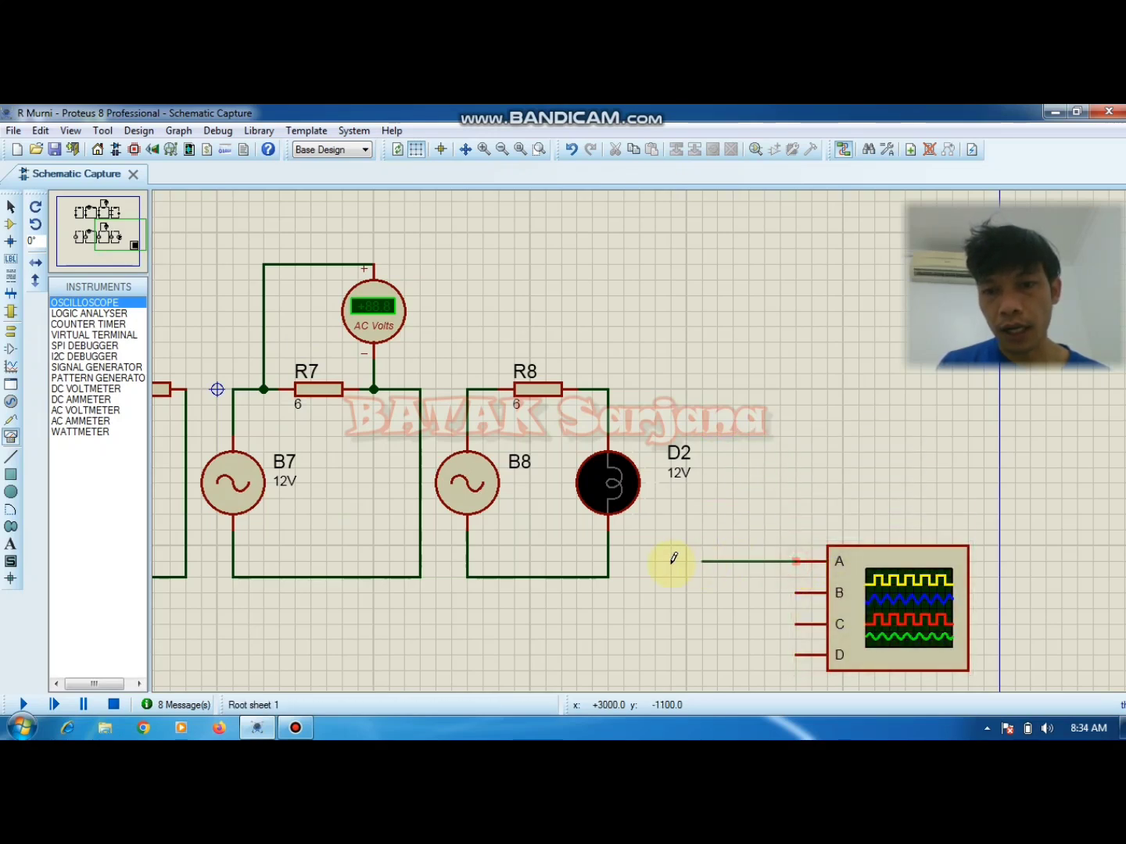
pyautogui.click(608, 562)
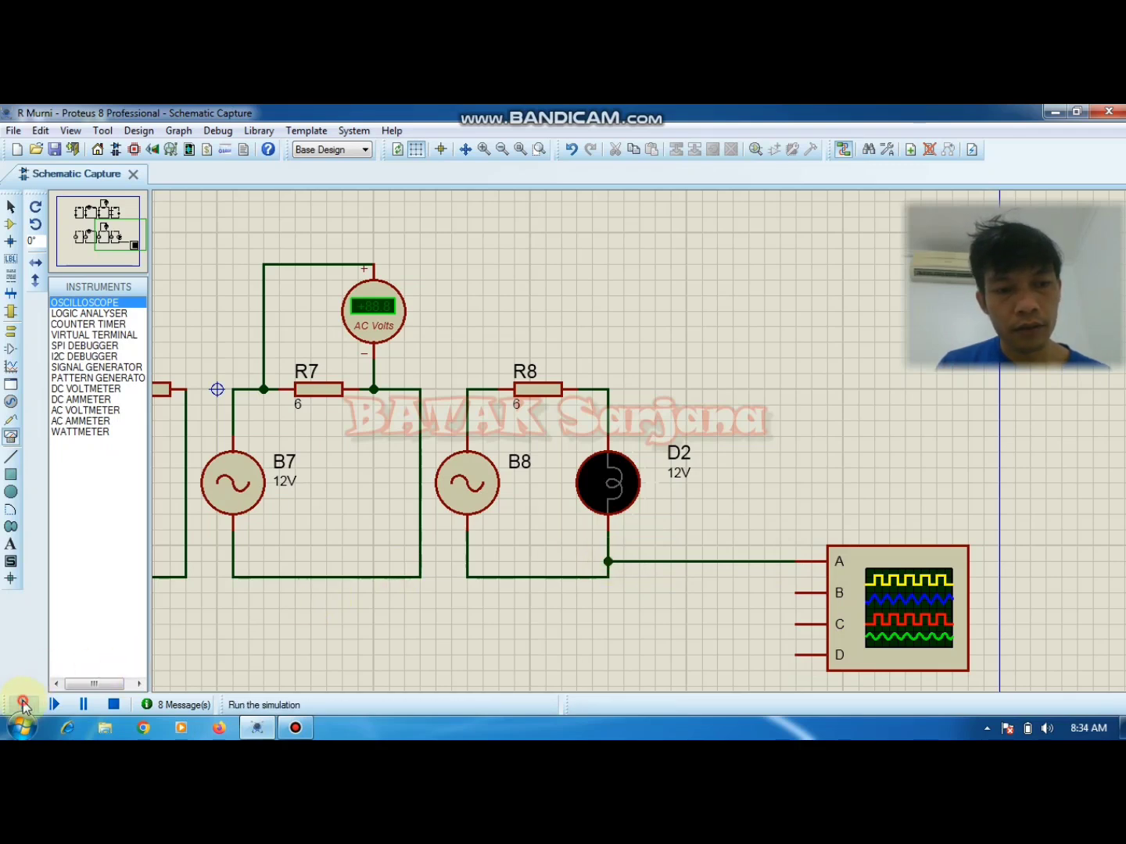
pyautogui.click(23, 703)
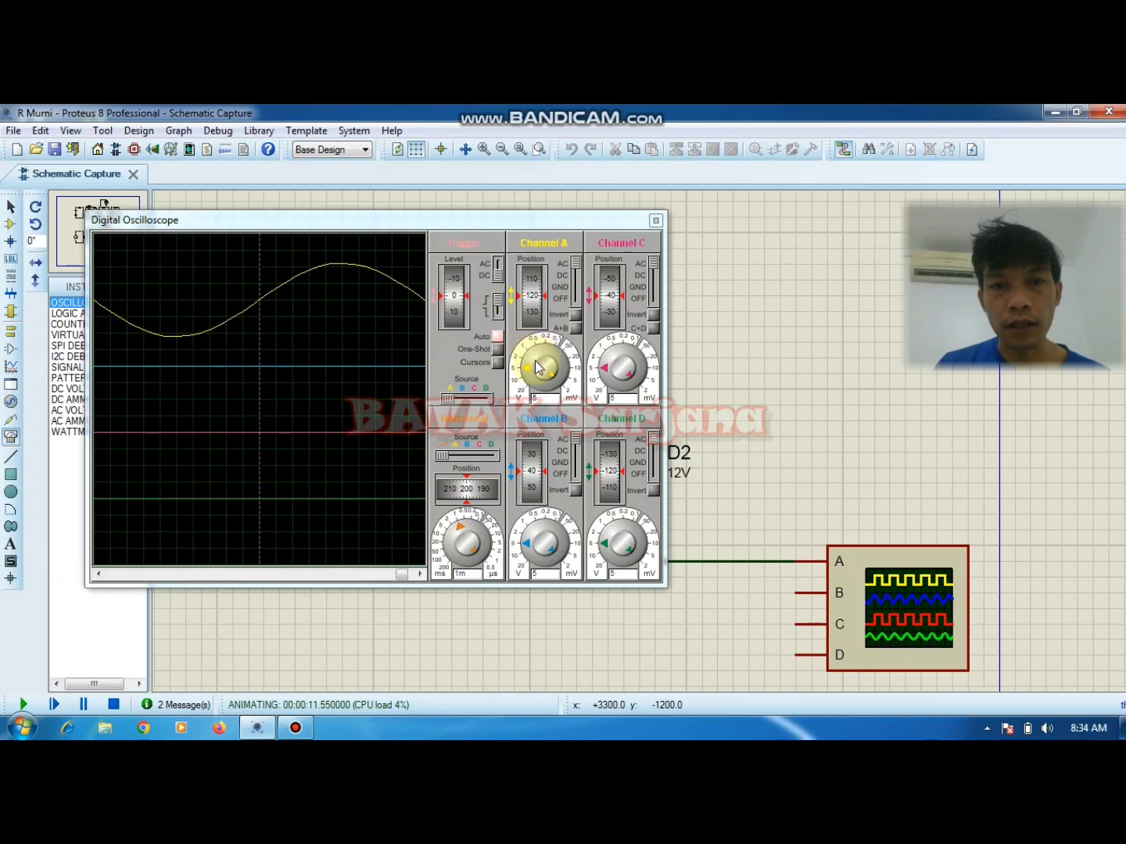
# Move the channel A trace to vertical position 40 and set its scale to 5 V per division
pyautogui.moveTo(530, 375); pyautogui.dragTo(534, 369)
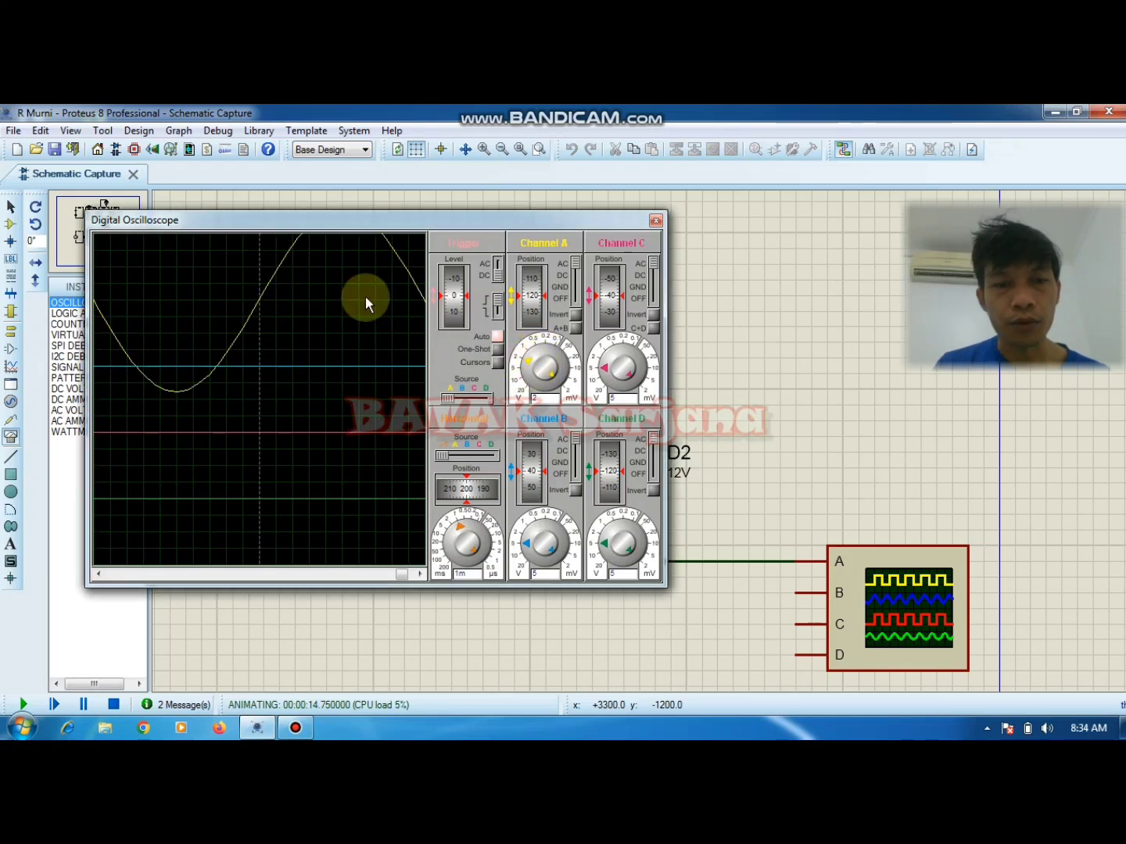
pyautogui.moveTo(537, 295); pyautogui.dragTo(542, 322)
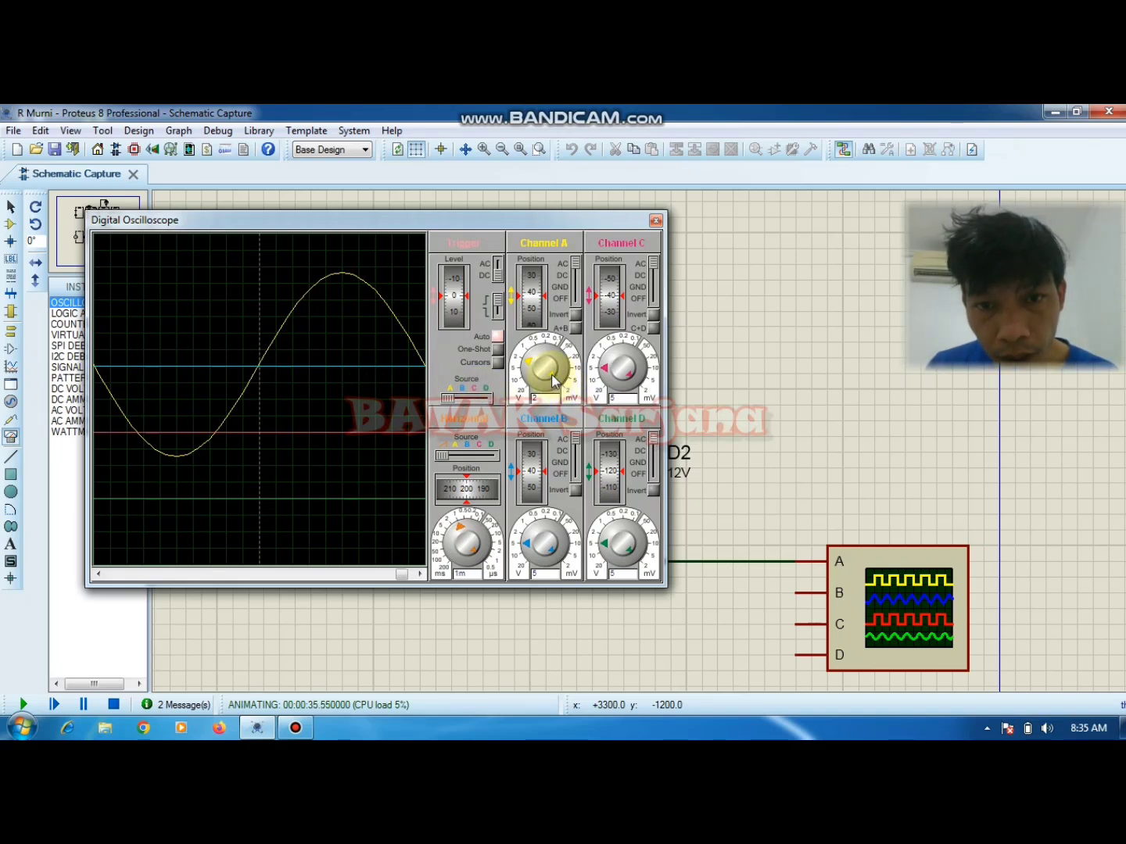
pyautogui.moveTo(551, 373)
pyautogui.mouseDown()
pyautogui.moveTo(531, 387)
pyautogui.moveTo(540, 341)
pyautogui.moveTo(534, 357)
pyautogui.moveTo(561, 377)
pyautogui.moveTo(538, 374)
pyautogui.moveTo(538, 387)
pyautogui.mouseUp()
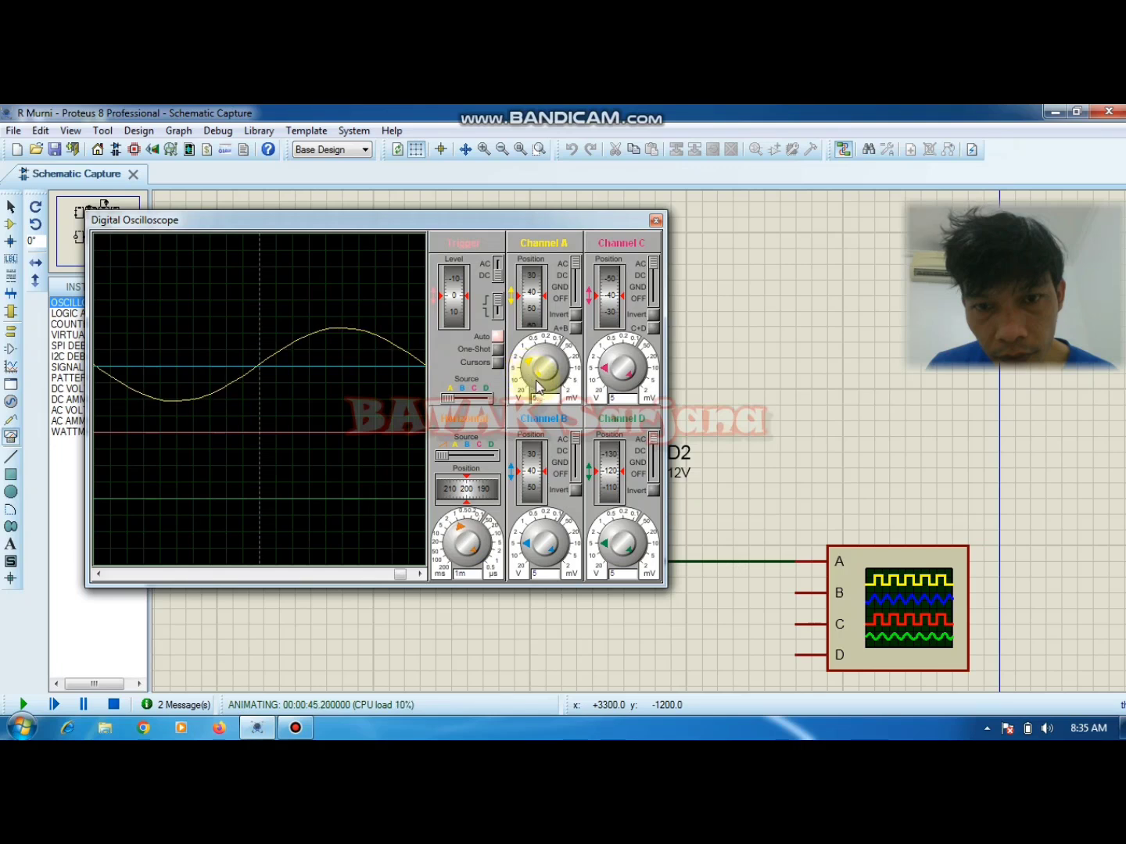
# Try a much coarser channel A vertical scale before setting it to 2.5 V per division
pyautogui.click(536, 380)
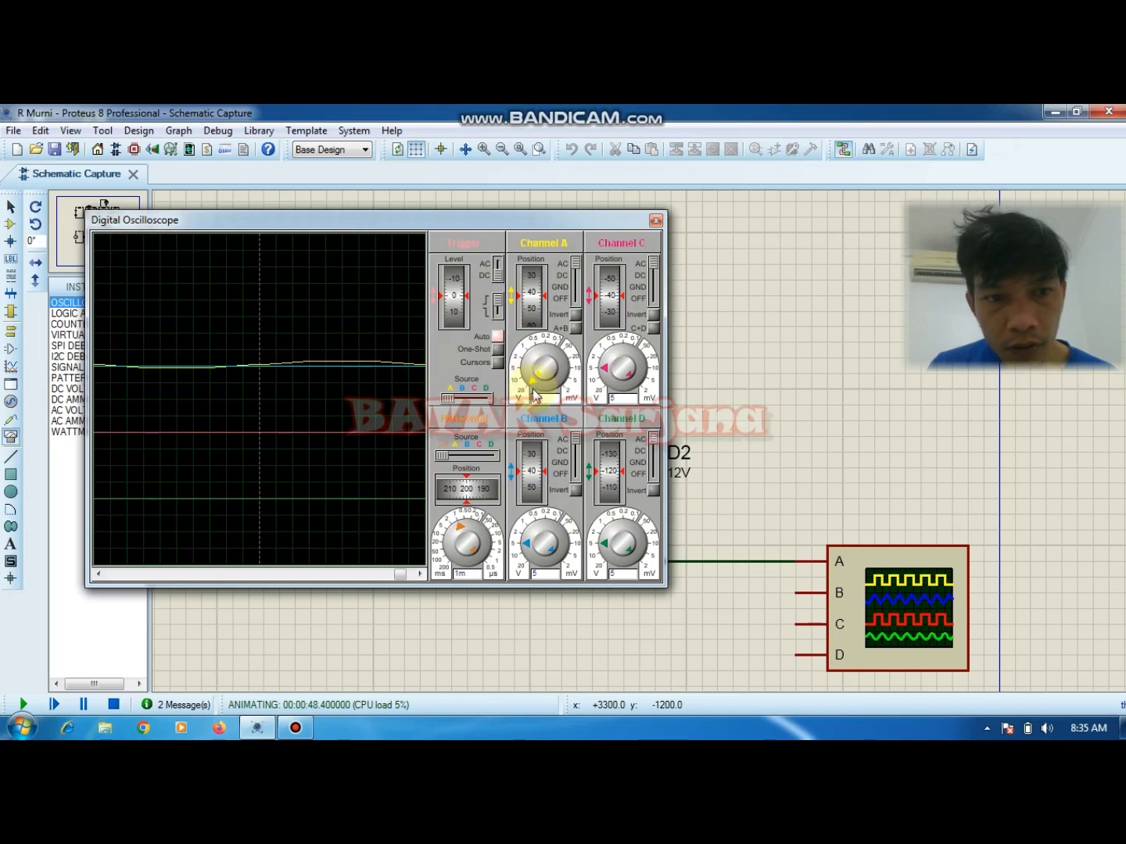
pyautogui.moveTo(531, 388); pyautogui.dragTo(535, 335)
pyautogui.click(519, 345)
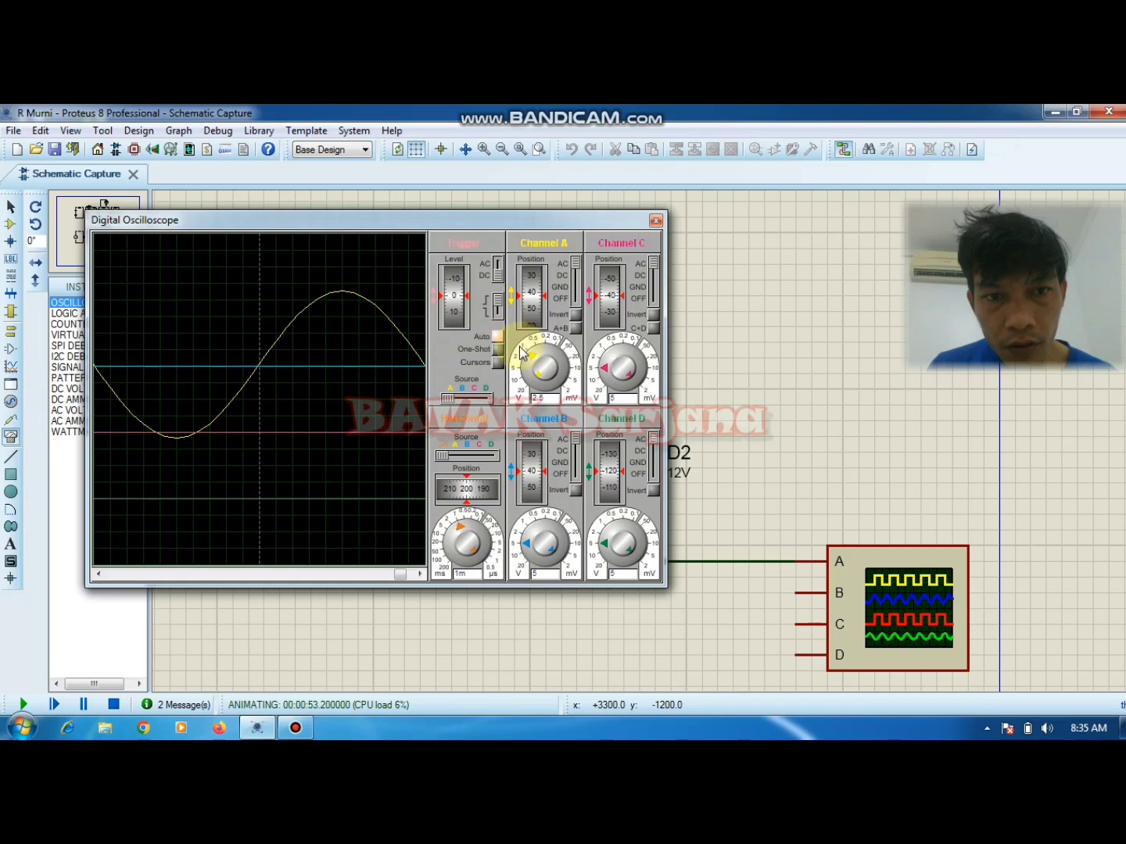
pyautogui.click(523, 358)
pyautogui.click(525, 354)
pyautogui.click(529, 343)
pyautogui.click(529, 343)
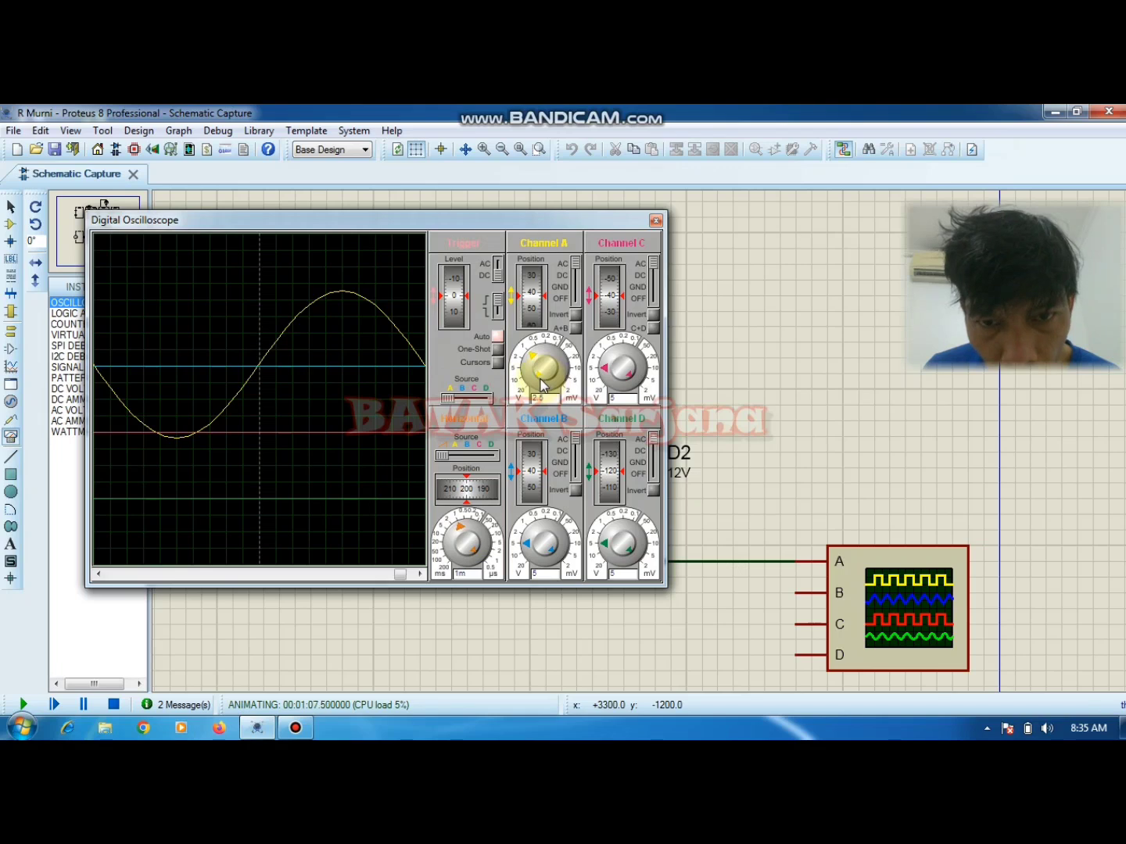
# Try channel A vertical scales of 2.08, 1.98 and 0.4 V per division, and finish at 5 V
pyautogui.moveTo(539, 380); pyautogui.dragTo(544, 370)
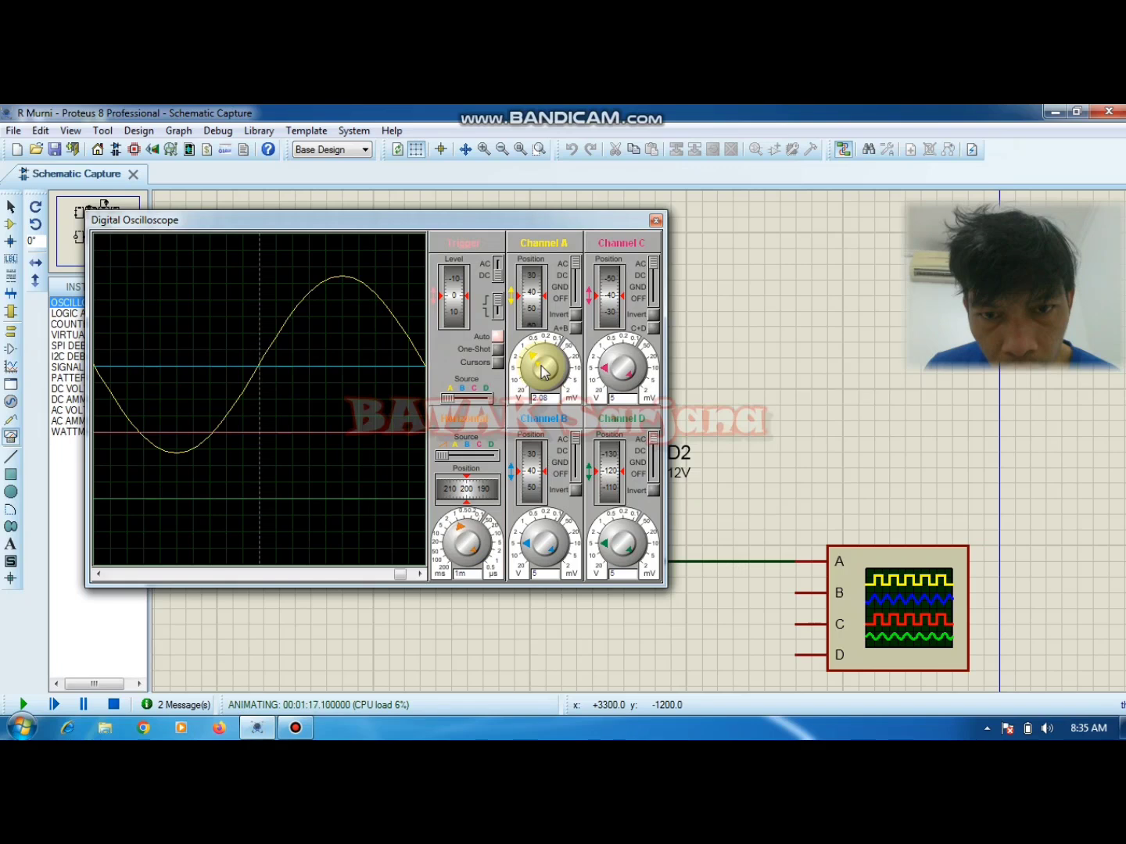
pyautogui.moveTo(544, 371); pyautogui.dragTo(542, 369)
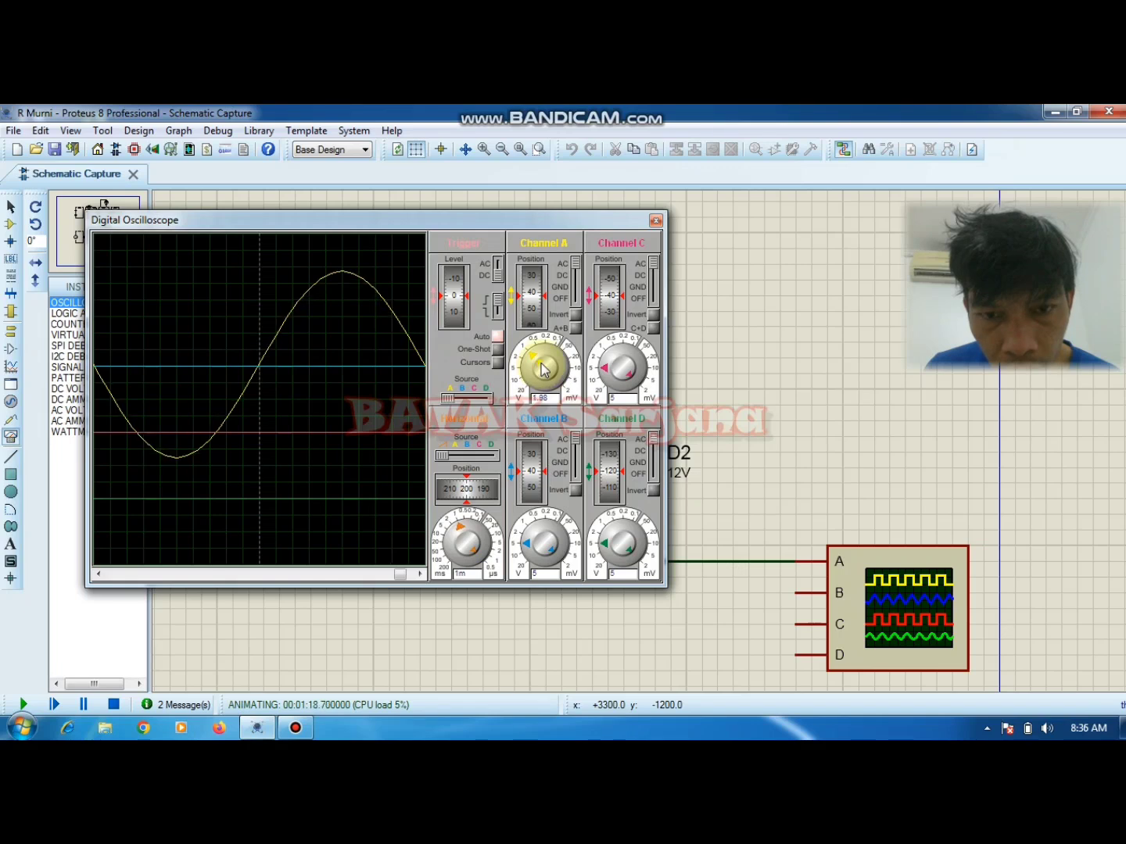
pyautogui.moveTo(532, 361); pyautogui.dragTo(553, 361)
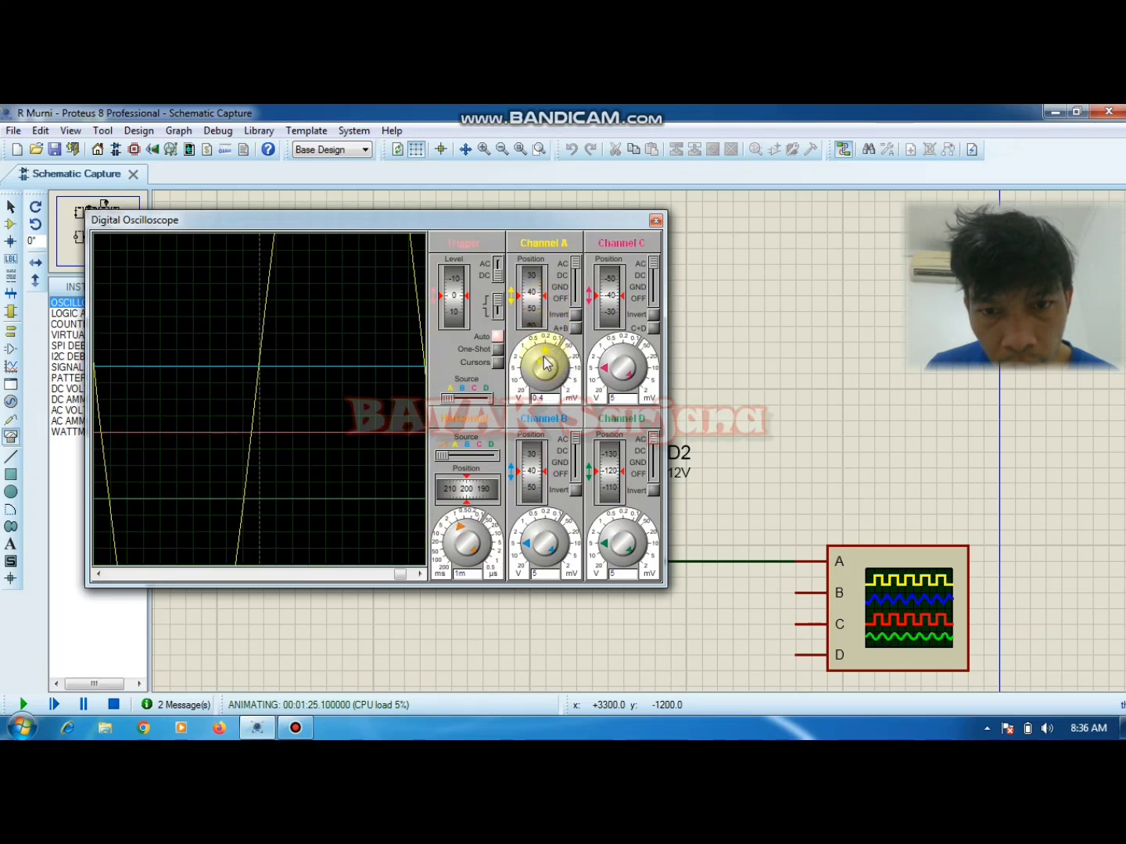
pyautogui.moveTo(545, 361); pyautogui.dragTo(538, 366)
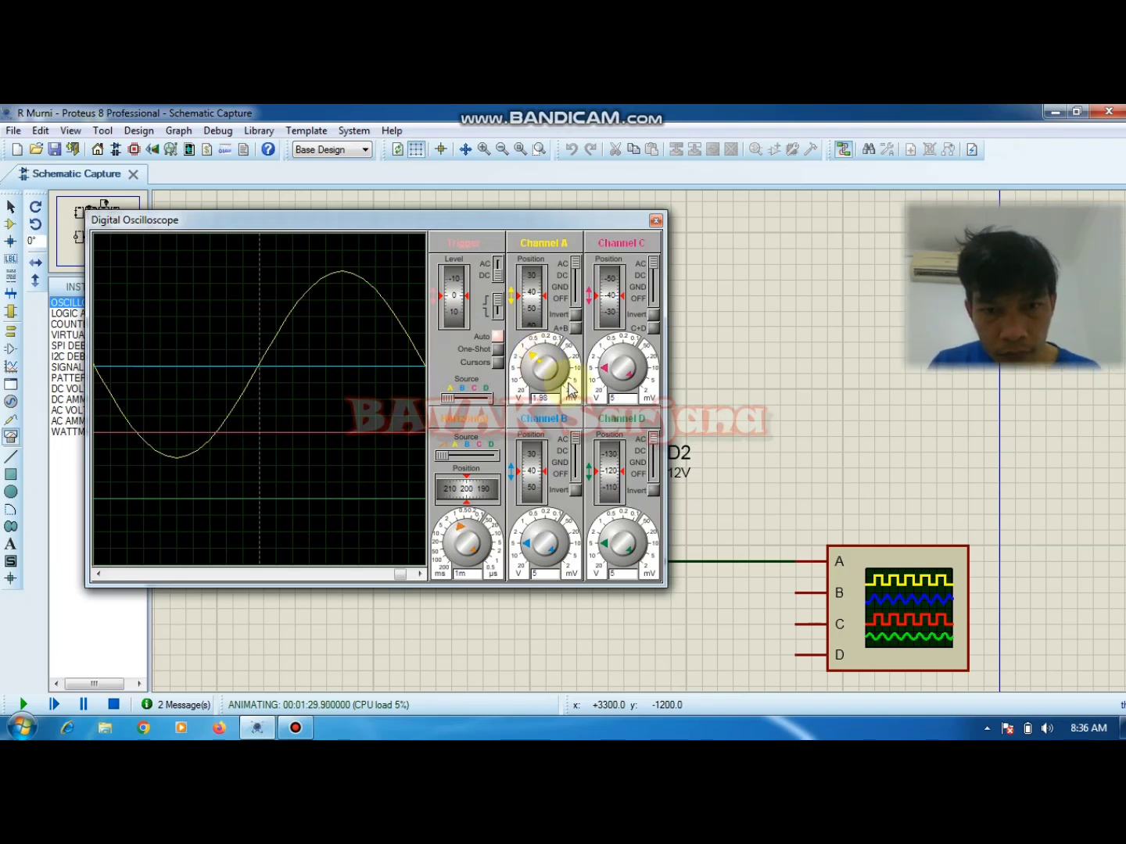
pyautogui.moveTo(545, 371)
pyautogui.mouseDown()
pyautogui.moveTo(535, 391)
pyautogui.moveTo(528, 370)
pyautogui.mouseUp()
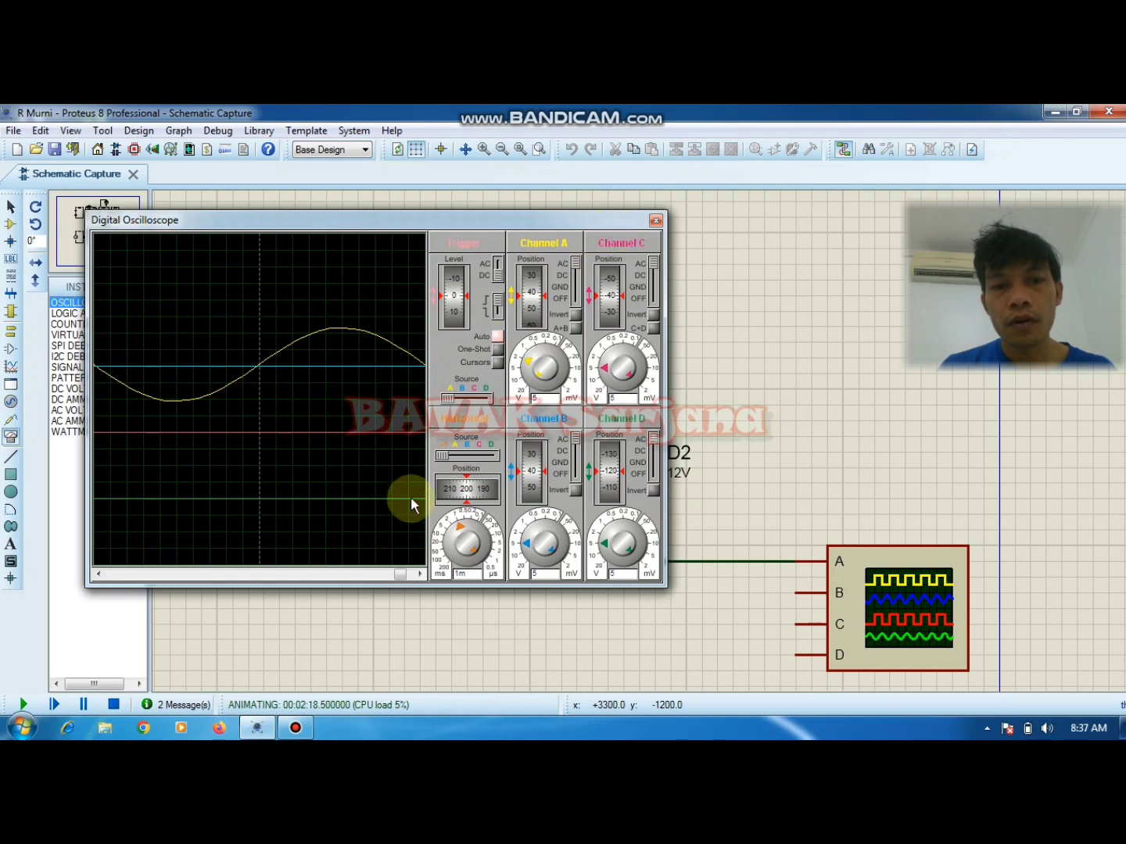
# Stop the simulation and delete the channel A wire and the oscilloscope beside the D2 lamp circuit
pyautogui.click(113, 705)
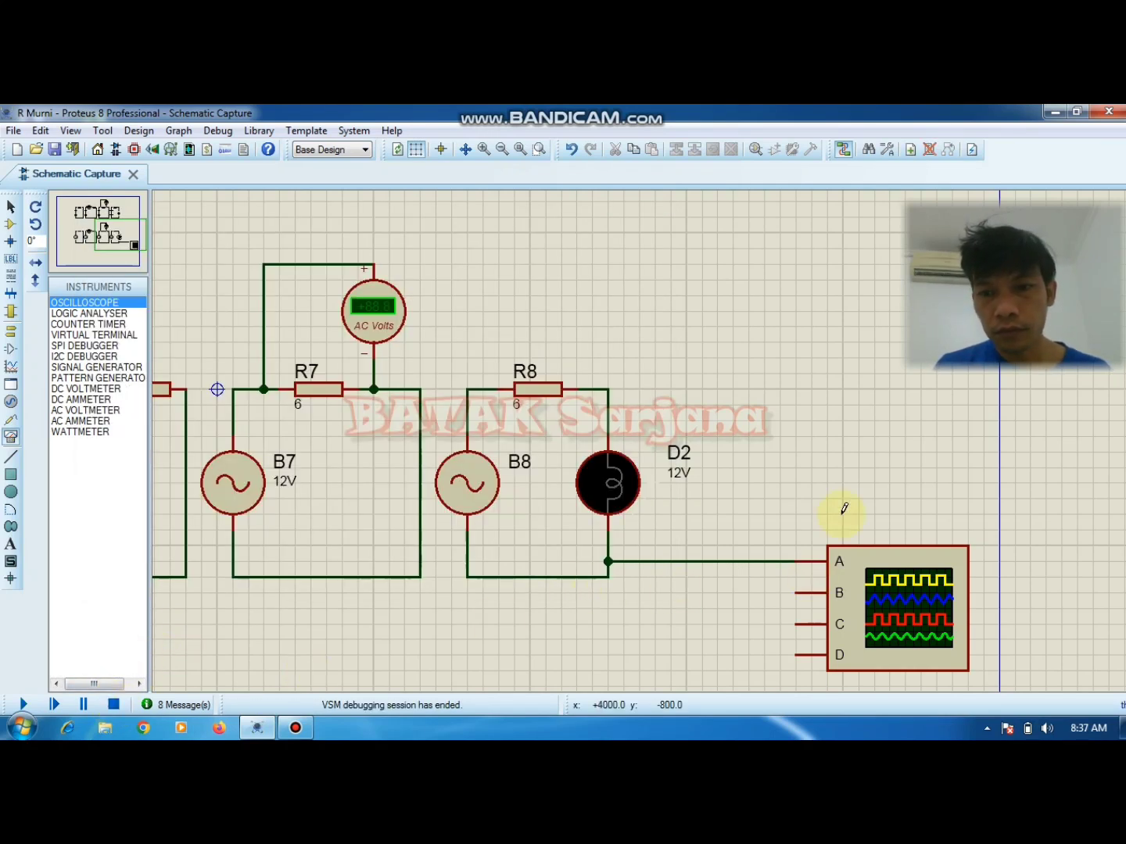
pyautogui.rightClick(728, 559)
pyautogui.rightClick(728, 559)
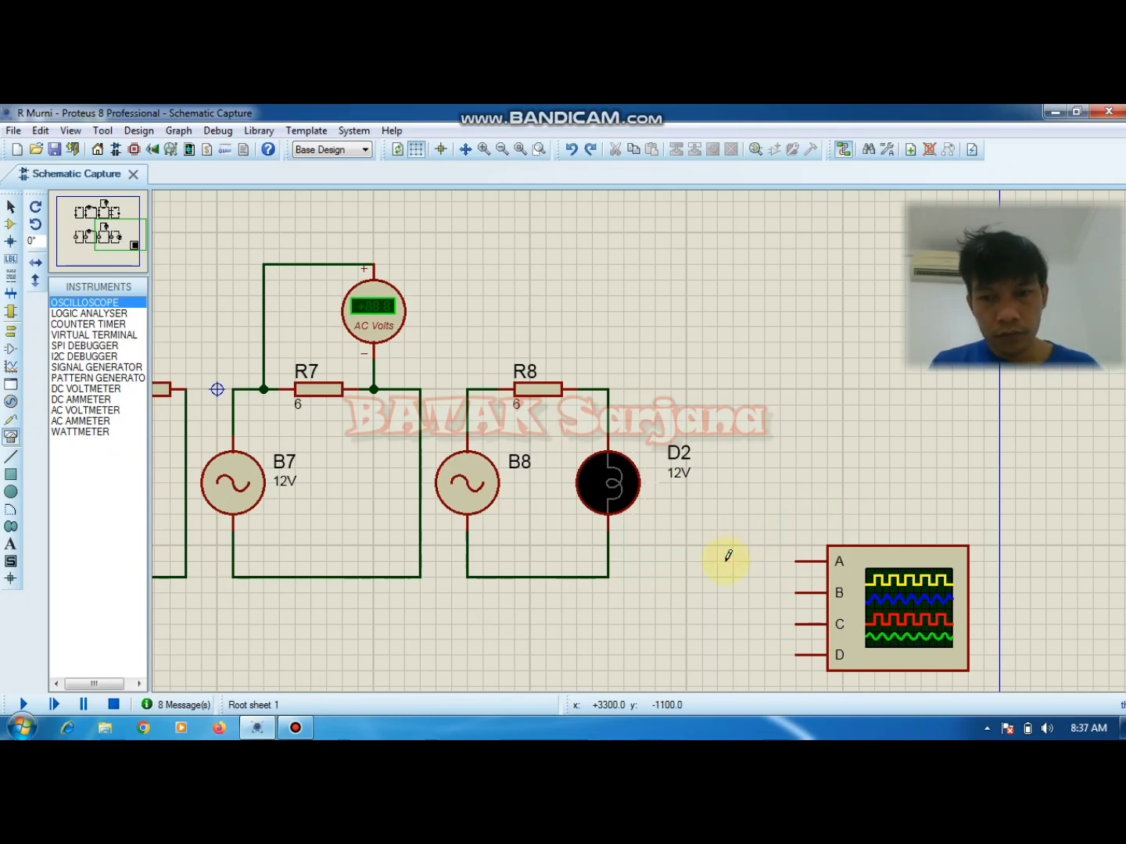
pyautogui.press('Delete')
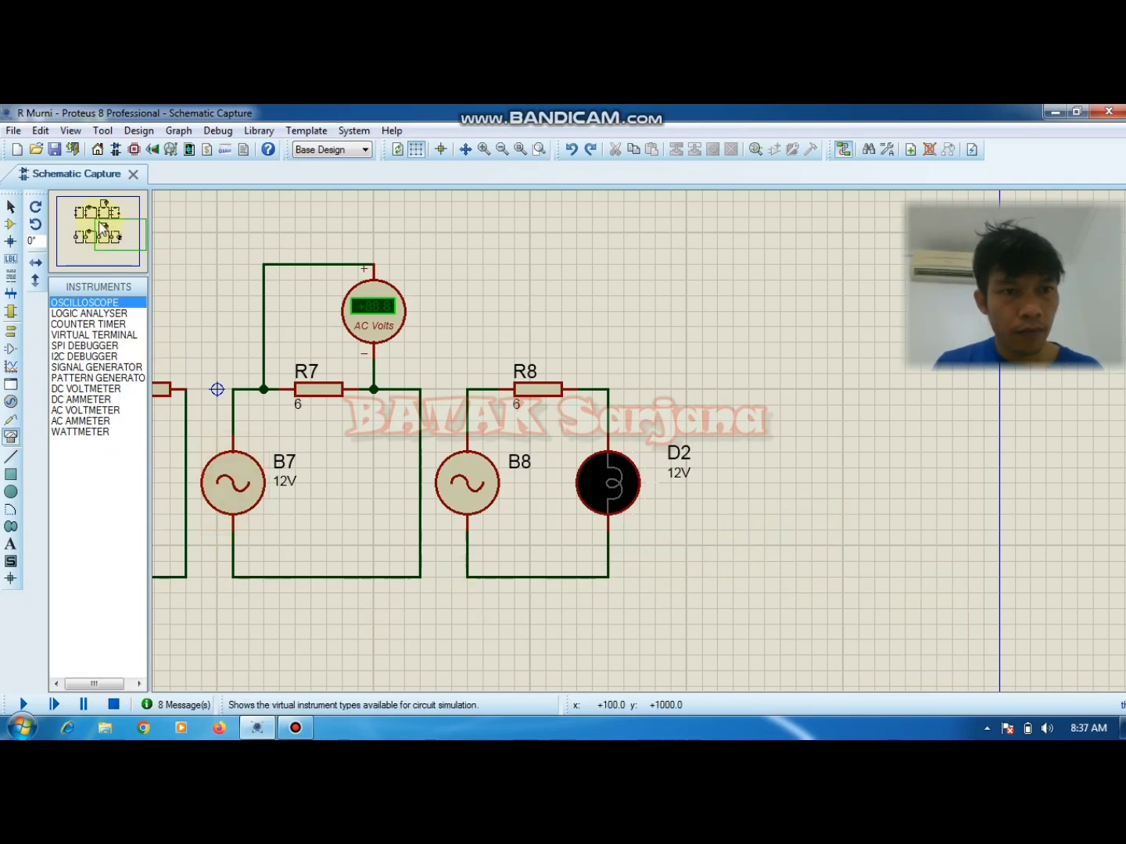
# Review the DC and AC resistor circuits and inspect the amplitude and frequency properties of AC source B6 without editing them
pyautogui.moveTo(102, 229)
pyautogui.mouseDown()
pyautogui.moveTo(91, 224)
pyautogui.moveTo(104, 233)
pyautogui.moveTo(101, 208)
pyautogui.mouseUp()
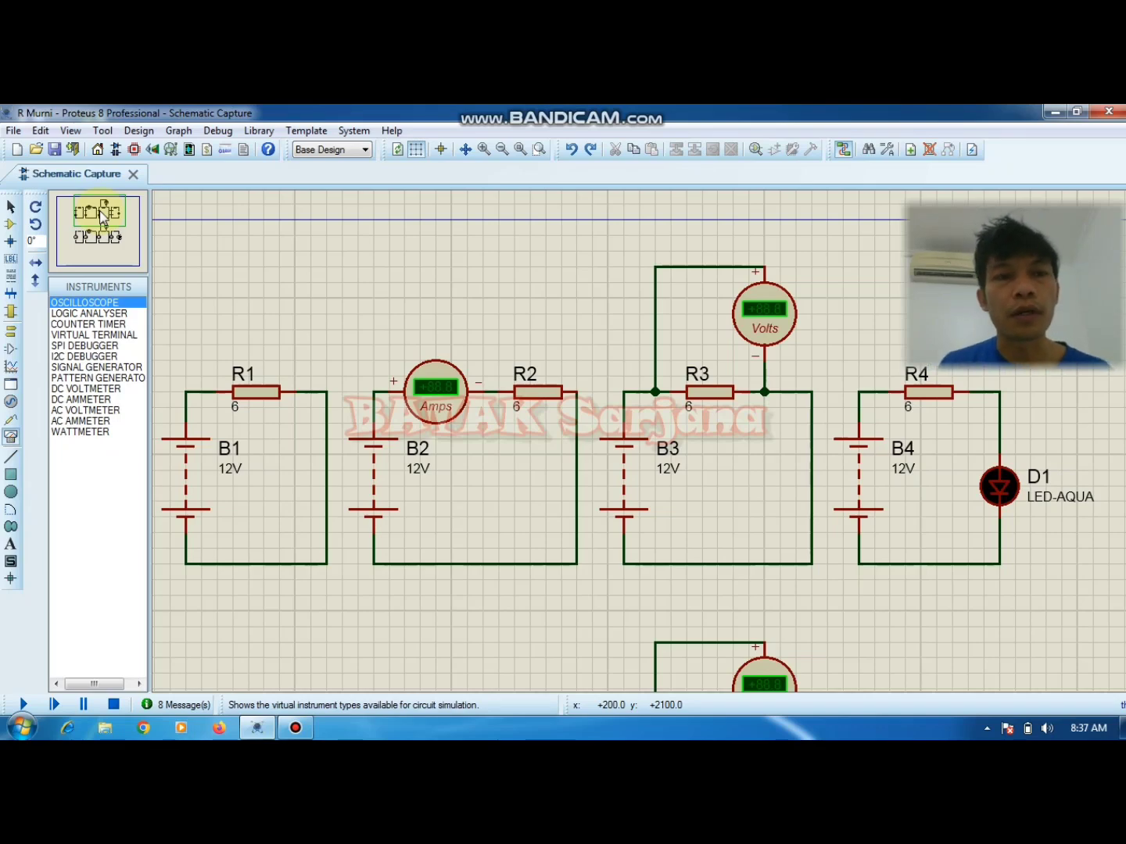
pyautogui.moveTo(101, 215)
pyautogui.mouseDown()
pyautogui.moveTo(94, 236)
pyautogui.moveTo(104, 236)
pyautogui.moveTo(99, 213)
pyautogui.moveTo(108, 220)
pyautogui.moveTo(97, 233)
pyautogui.moveTo(92, 213)
pyautogui.moveTo(102, 215)
pyautogui.moveTo(99, 230)
pyautogui.moveTo(88, 213)
pyautogui.moveTo(104, 213)
pyautogui.moveTo(94, 212)
pyautogui.moveTo(97, 236)
pyautogui.mouseUp()
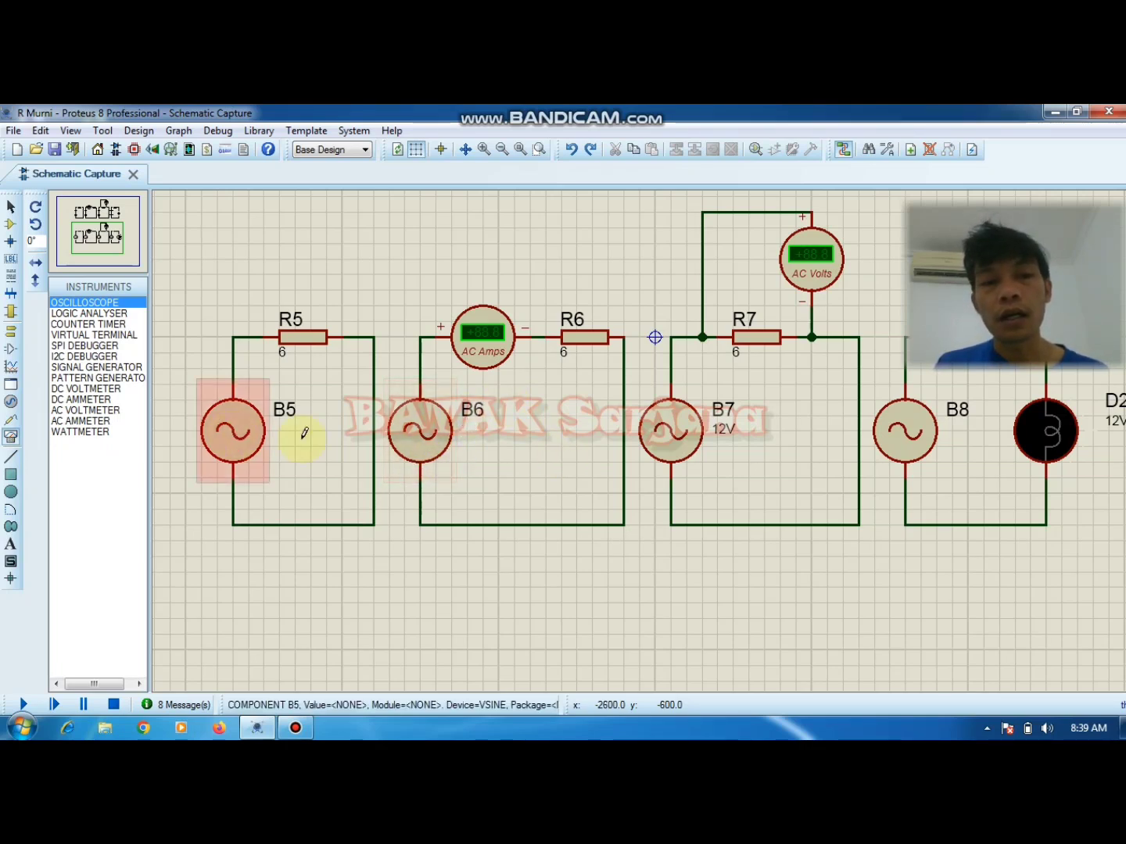
pyautogui.doubleClick(423, 439)
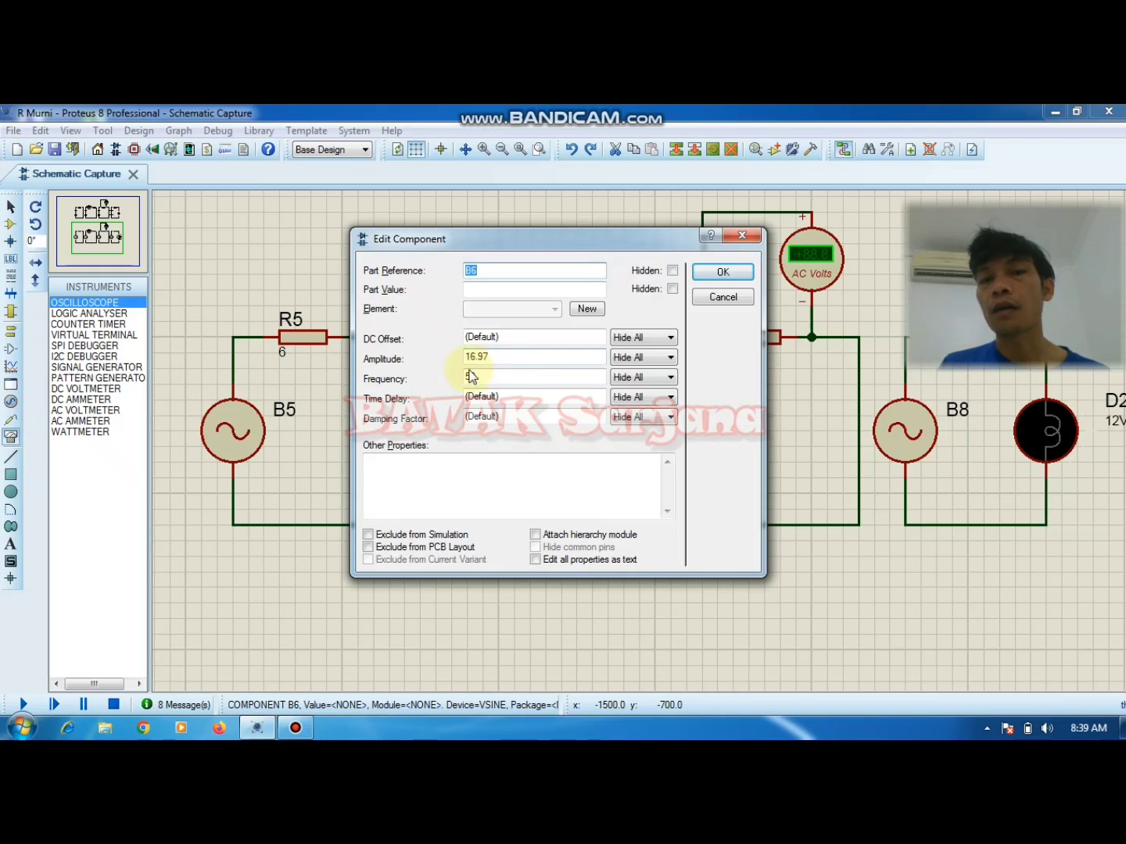
pyautogui.click(737, 235)
pyautogui.click(519, 446)
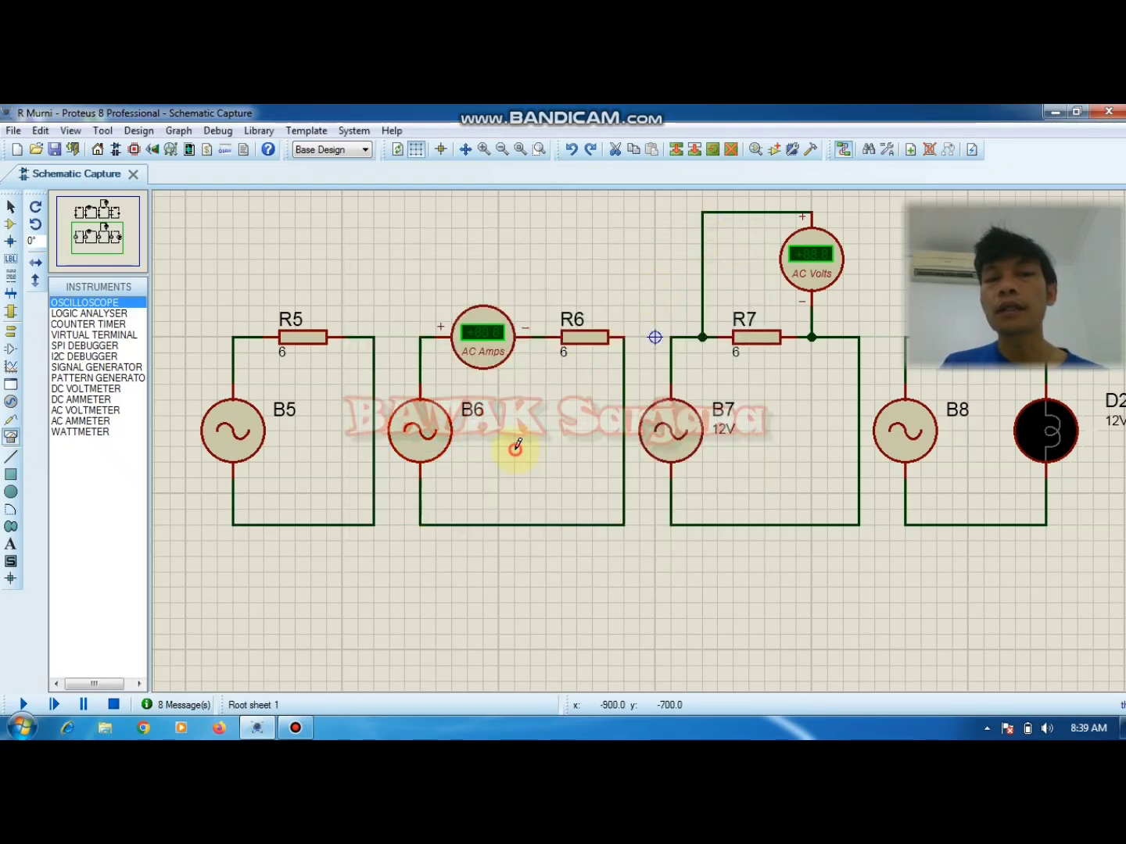